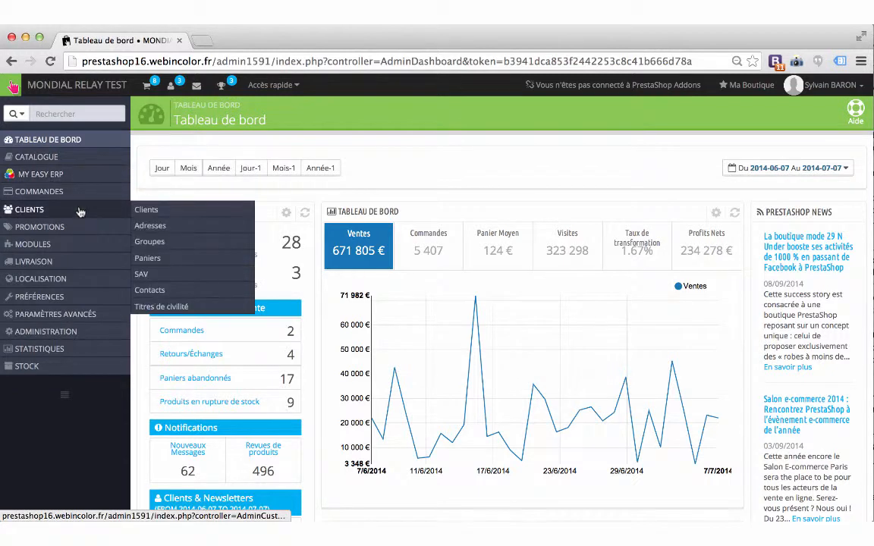
- Open the shop's module list and filter it by the author web in color
mouse_move(68, 244)
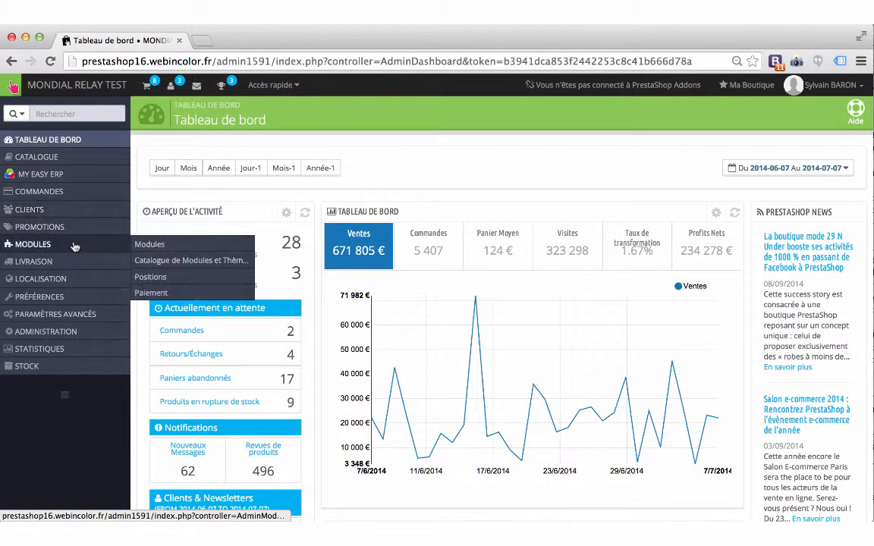
click(160, 245)
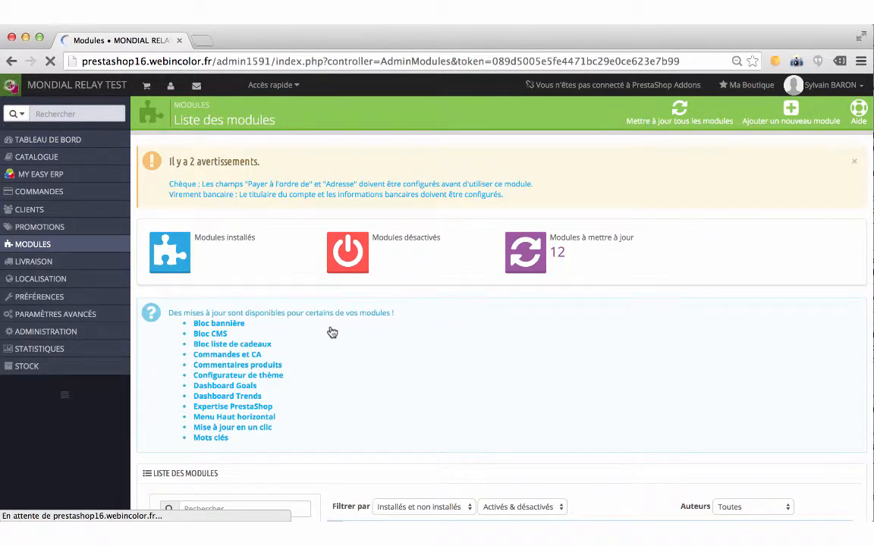
scroll(332, 331, down, 3)
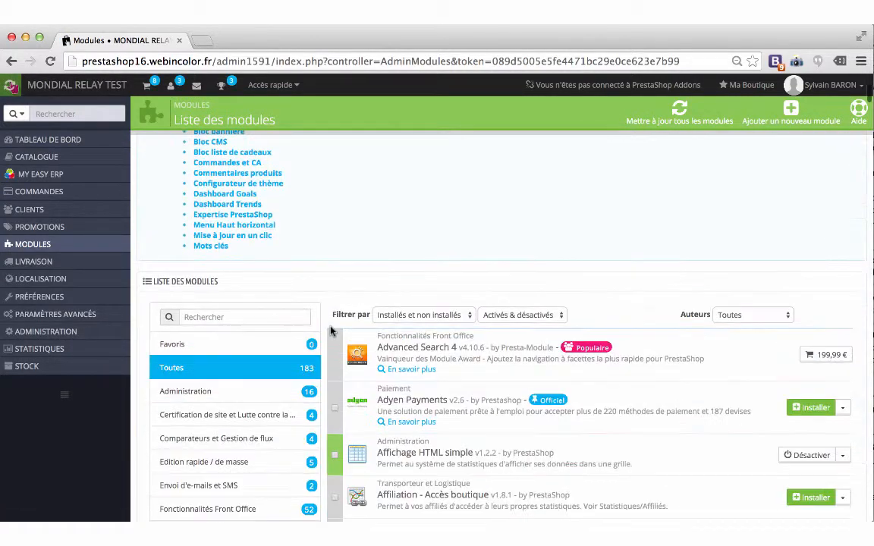
scroll(330, 327, down, 1)
scroll(331, 327, up, 2)
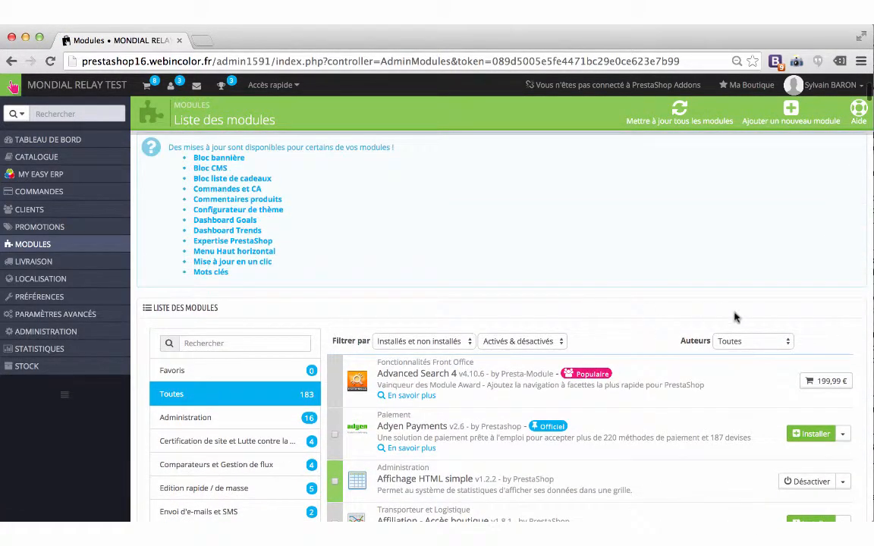
mouse_move(113, 245)
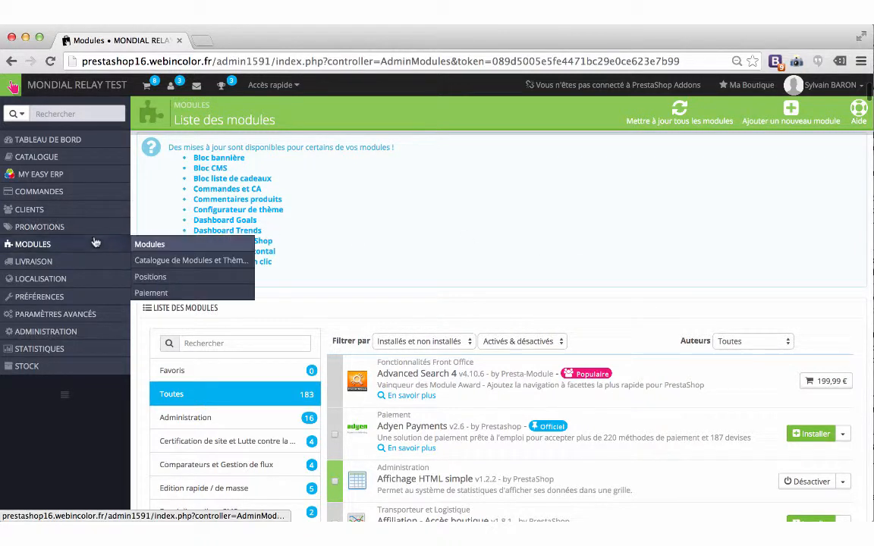
click(751, 341)
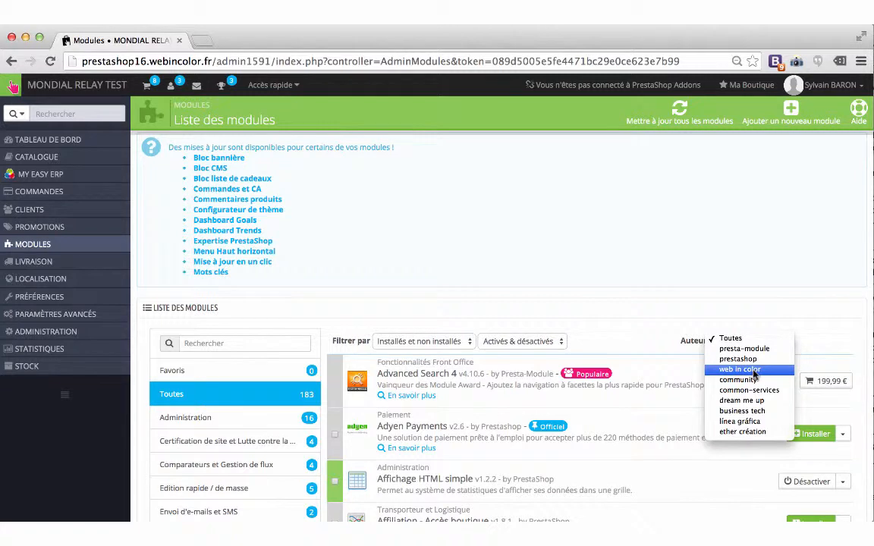
click(754, 370)
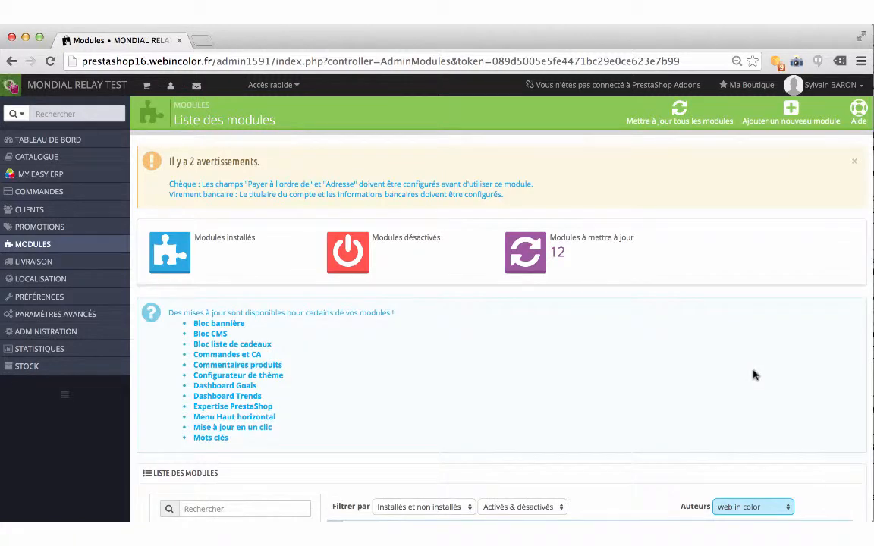
- Search the module list for "seg" and install the module Segmentation clients en fonction des commandes
scroll(753, 374, down, 5)
scroll(754, 375, down, 3)
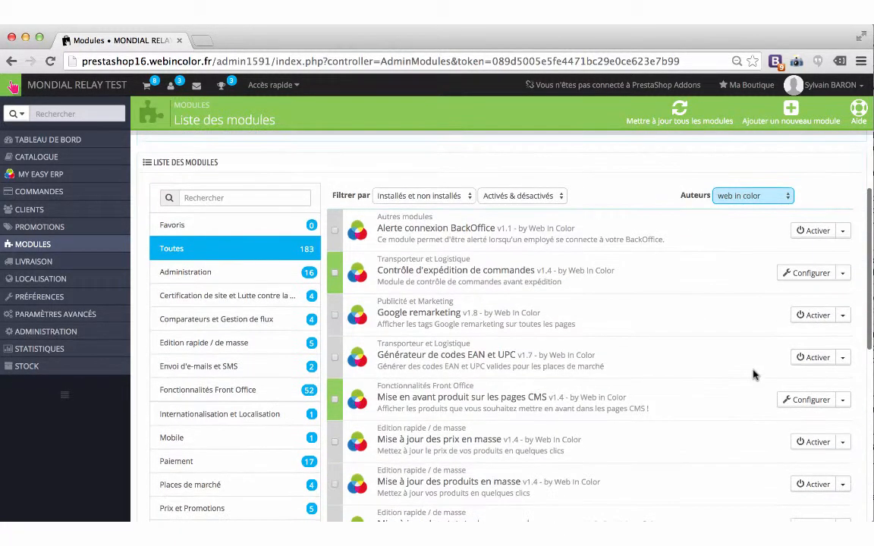
scroll(753, 374, up, 5)
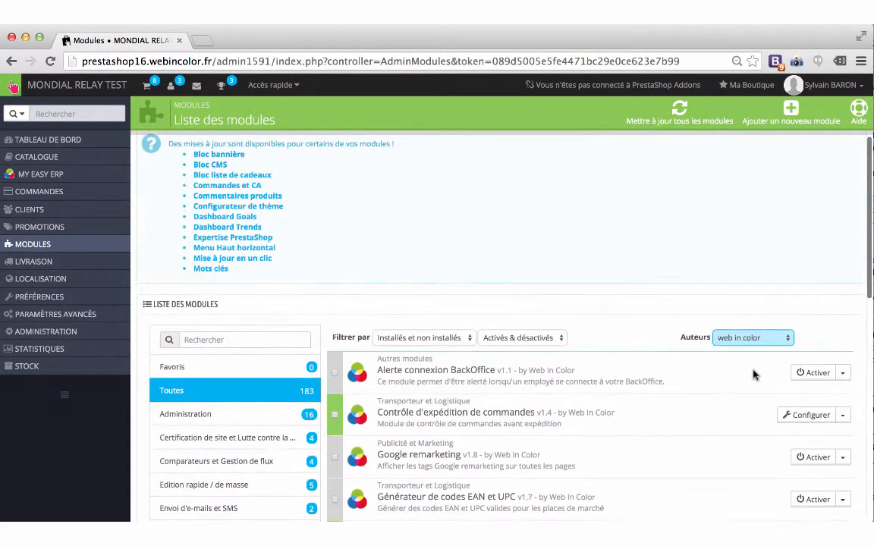
click(263, 335)
text(se)
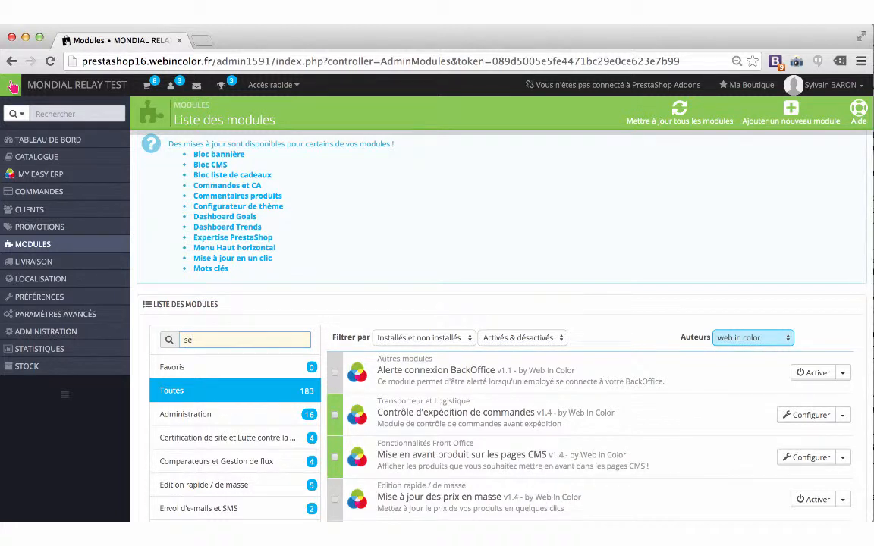
text(g)
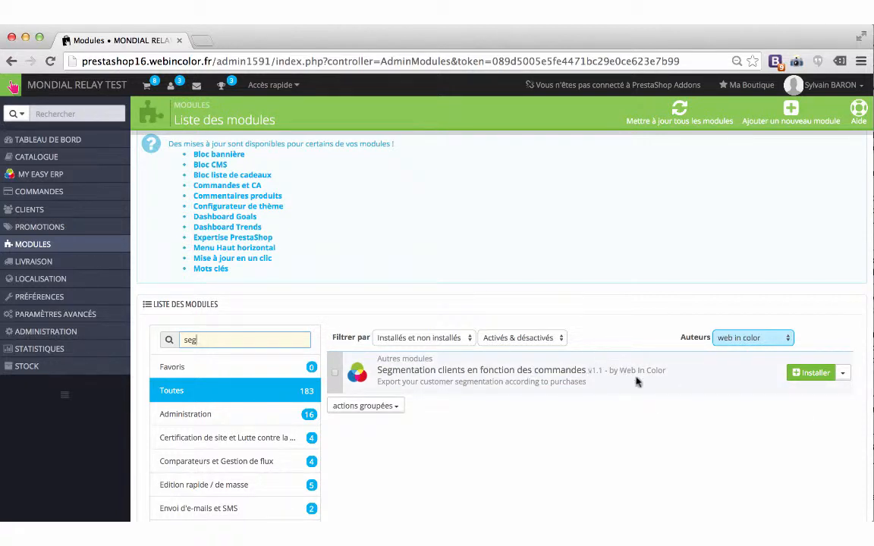
click(816, 380)
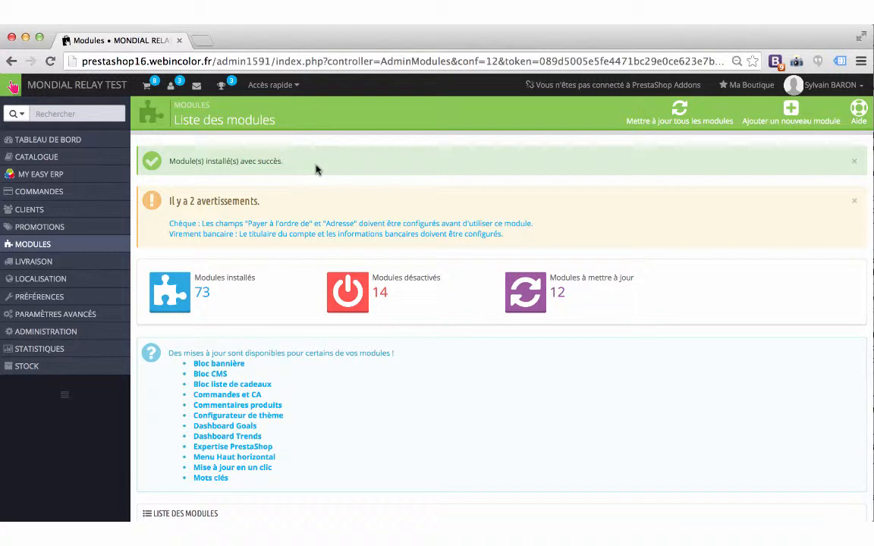
- Check the additional actions available for the installed Segmentation clients en fonction des commandes module
scroll(317, 170, down, 6)
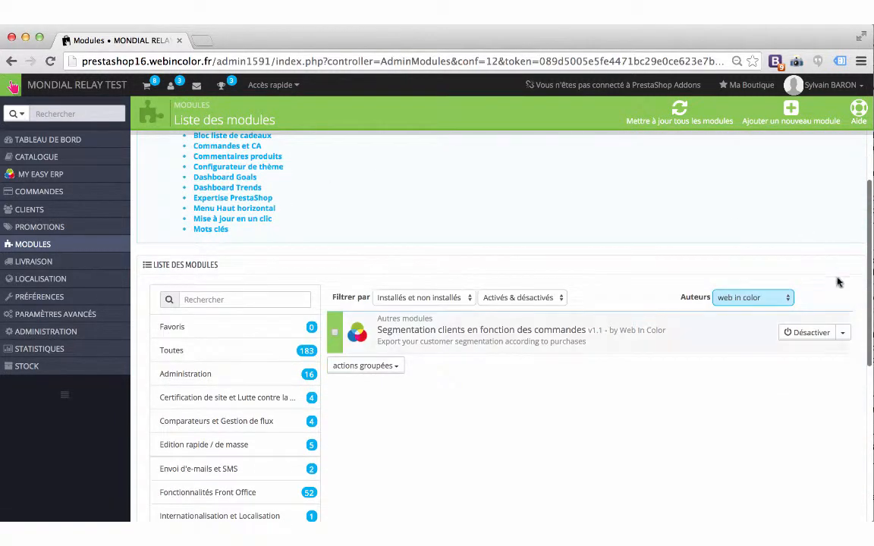
click(843, 333)
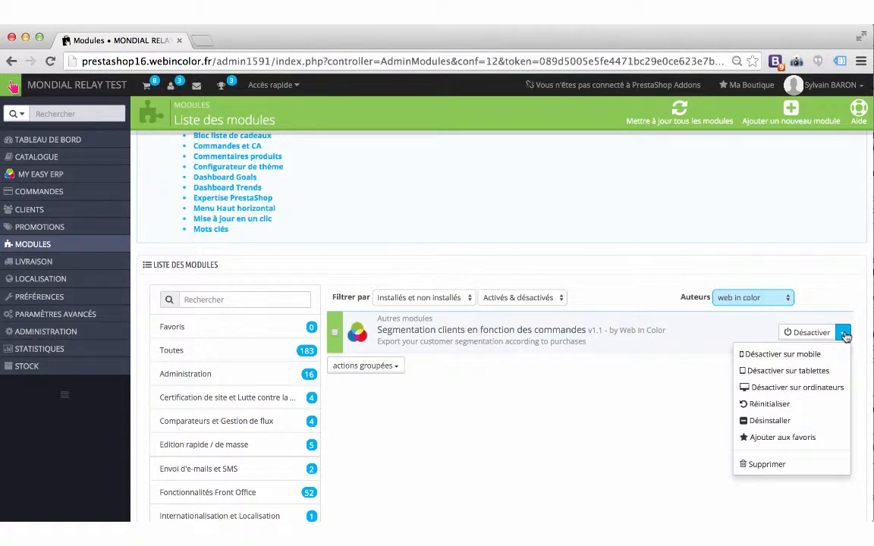
click(621, 427)
scroll(621, 426, up, 4)
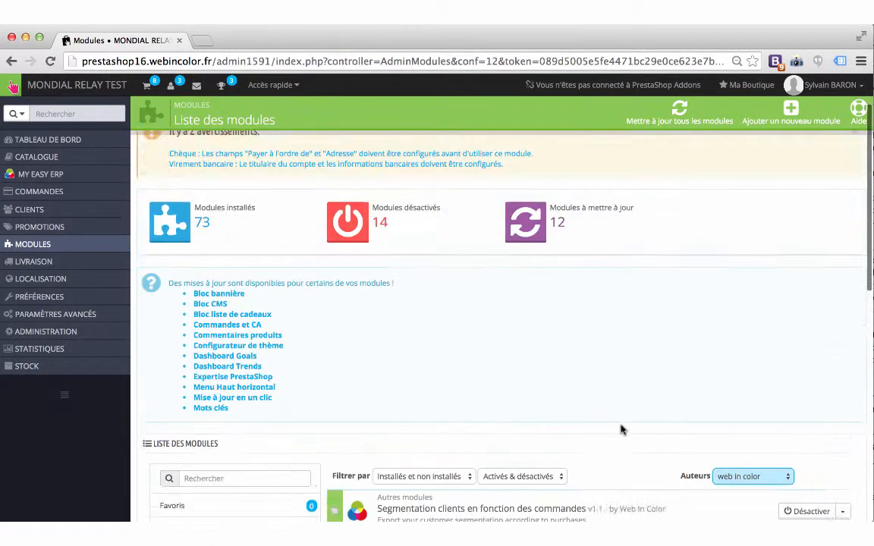
scroll(620, 429, up, 2)
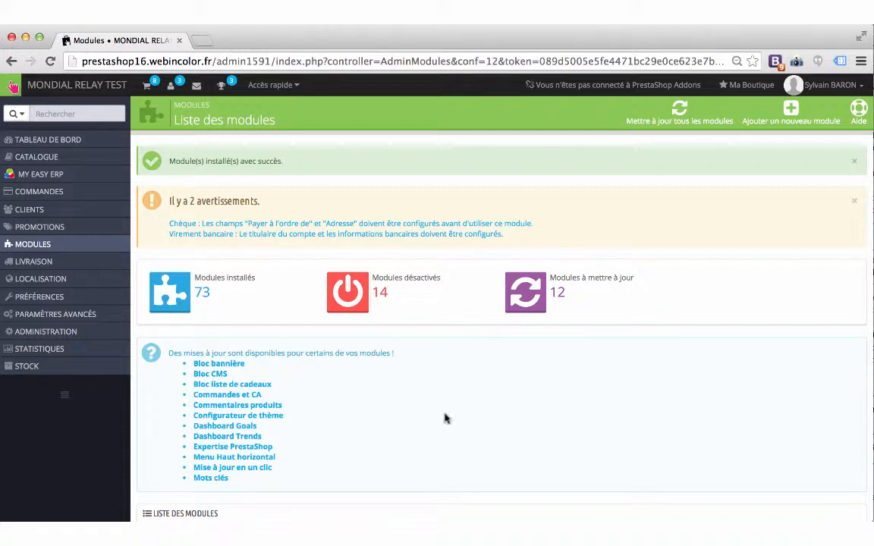
- Open the Segmentation clients page of the Clients section and look over its filters and customer list
mouse_move(96, 218)
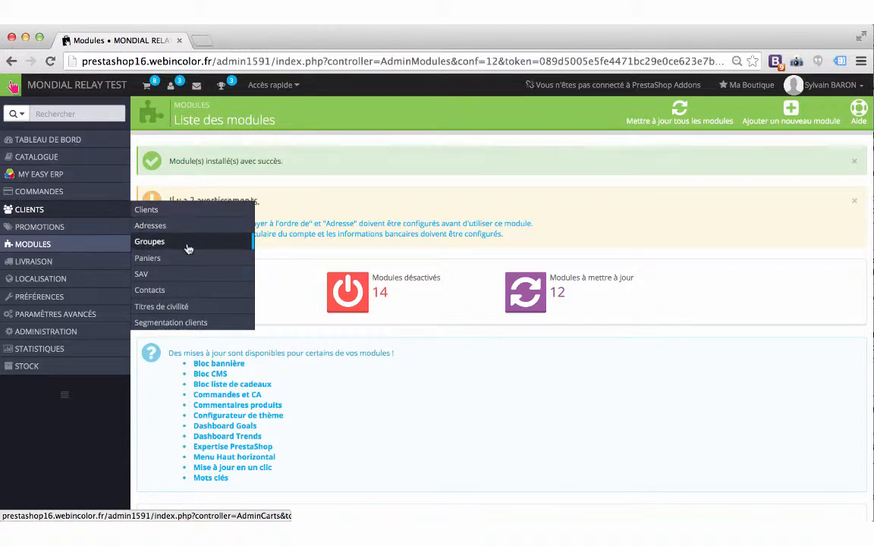
click(223, 325)
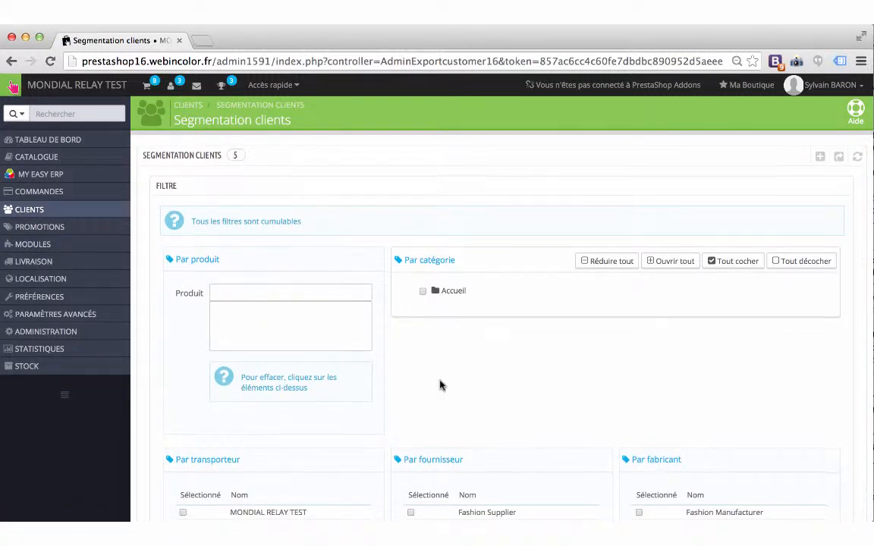
scroll(439, 384, down, 7)
scroll(439, 384, down, 5)
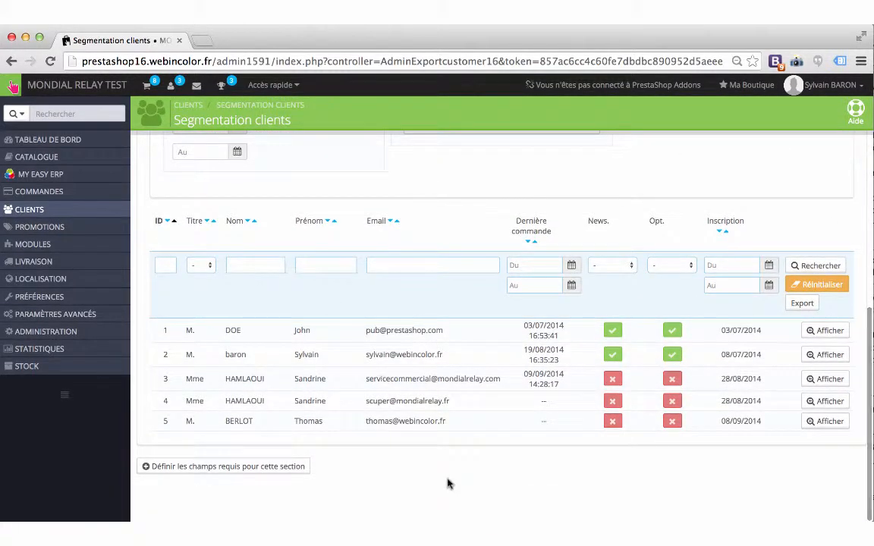
scroll(447, 483, up, 12)
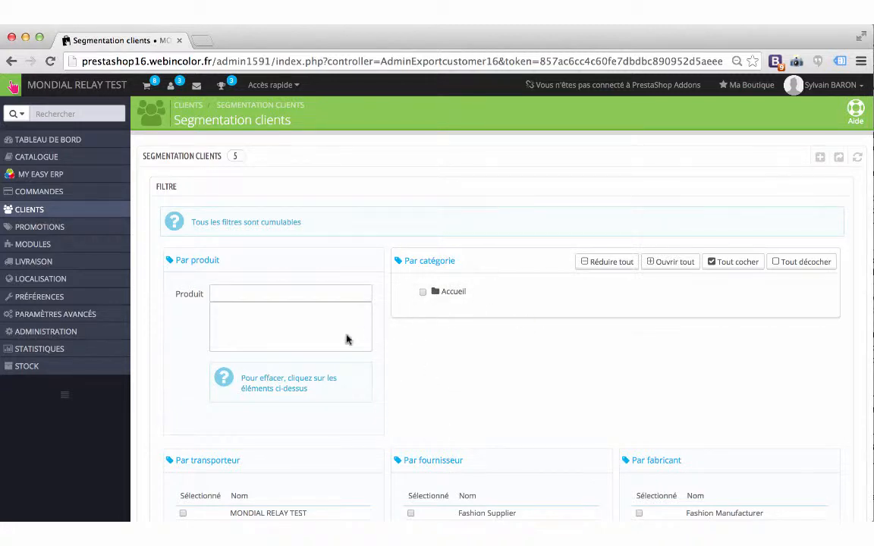
scroll(299, 323, down, 1)
scroll(298, 323, down, 8)
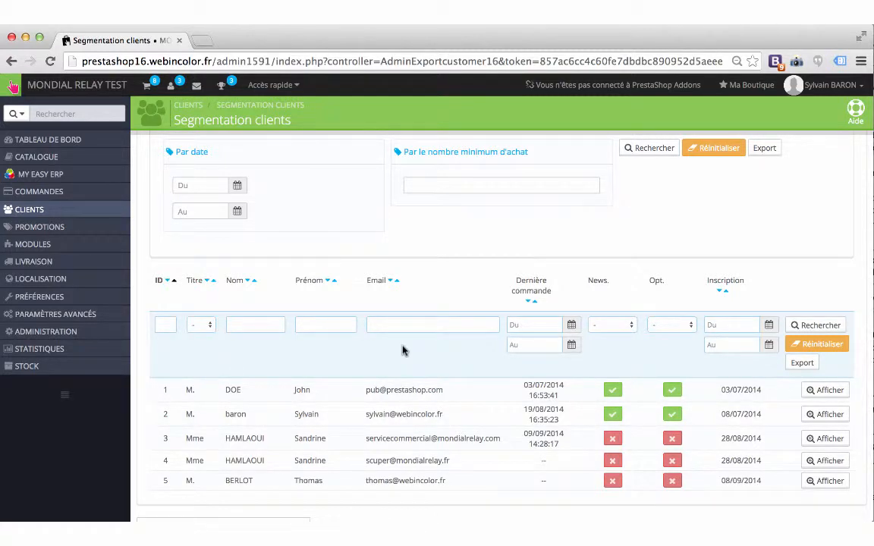
scroll(404, 304, up, 10)
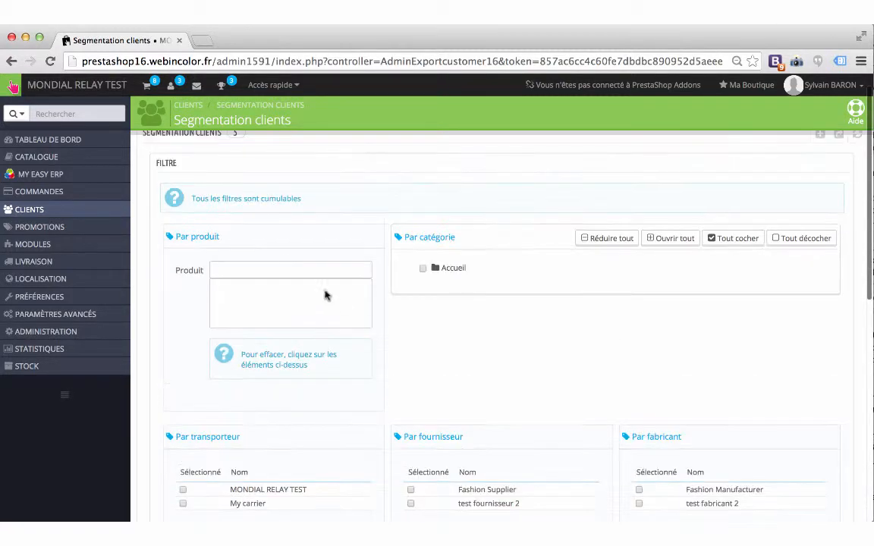
- Add the products Blouse and Robe d'été imprimée to the product filter and run the customer search
click(293, 269)
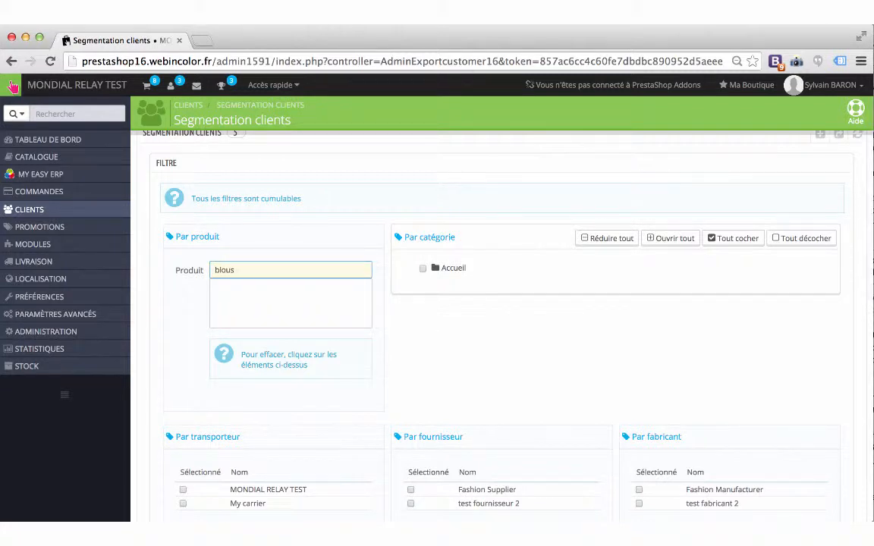
text(blouse)
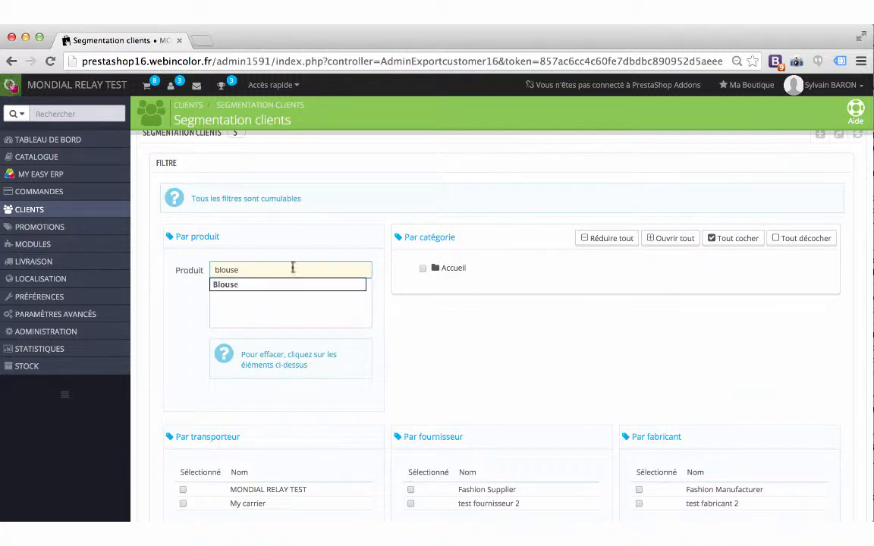
click(287, 285)
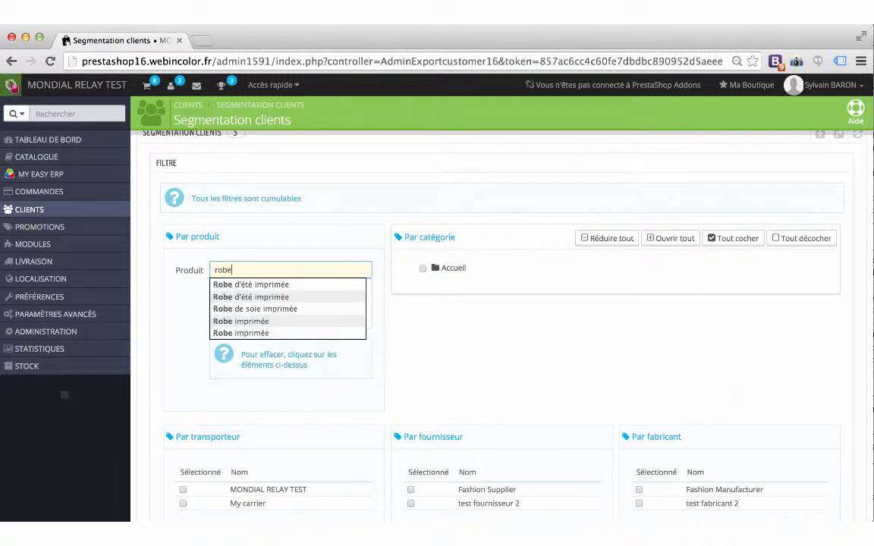
click(277, 287)
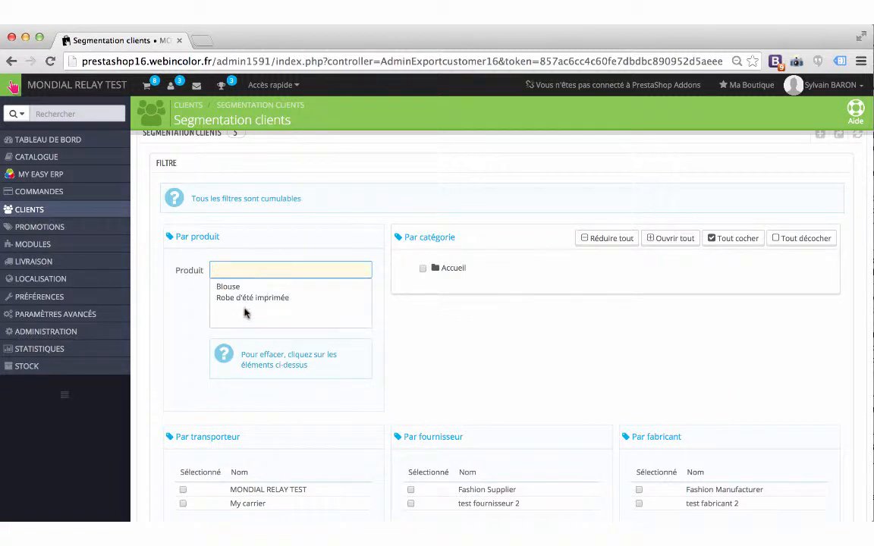
scroll(521, 365, down, 10)
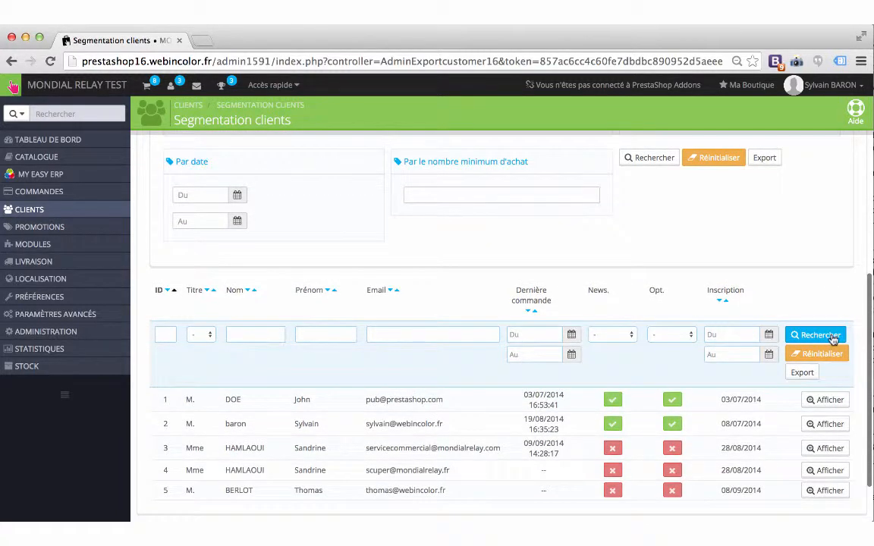
click(833, 341)
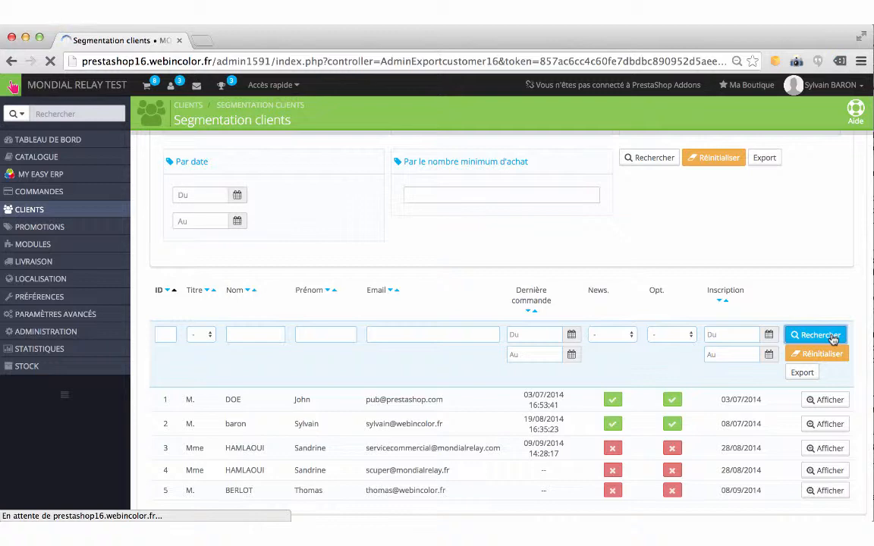
scroll(833, 340, down, 5)
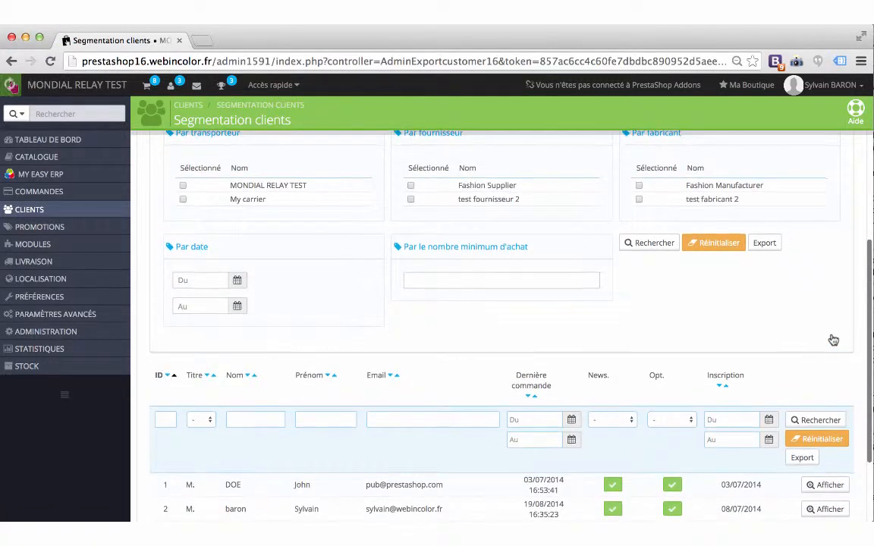
scroll(833, 341, down, 3)
- Expand the whole category tree, add the Femme category to the filter and run the customer search again
scroll(833, 340, up, 8)
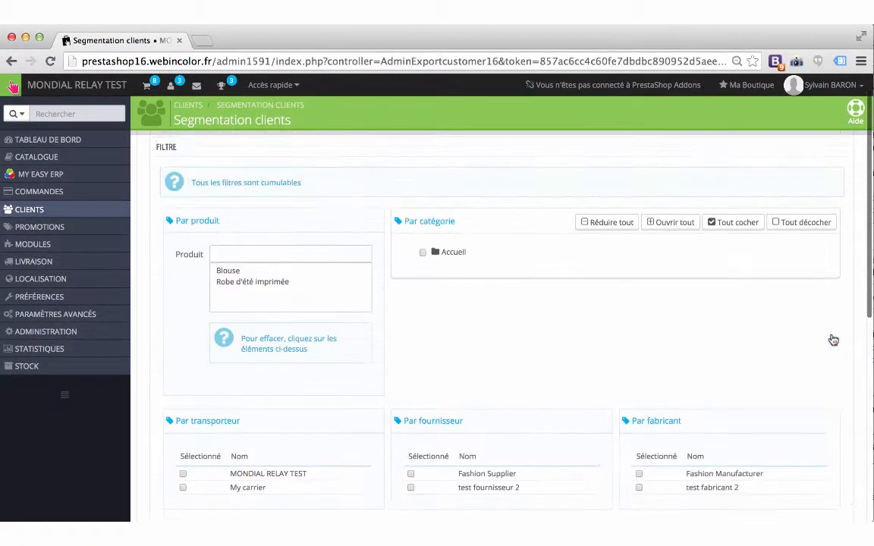
scroll(833, 340, up, 1)
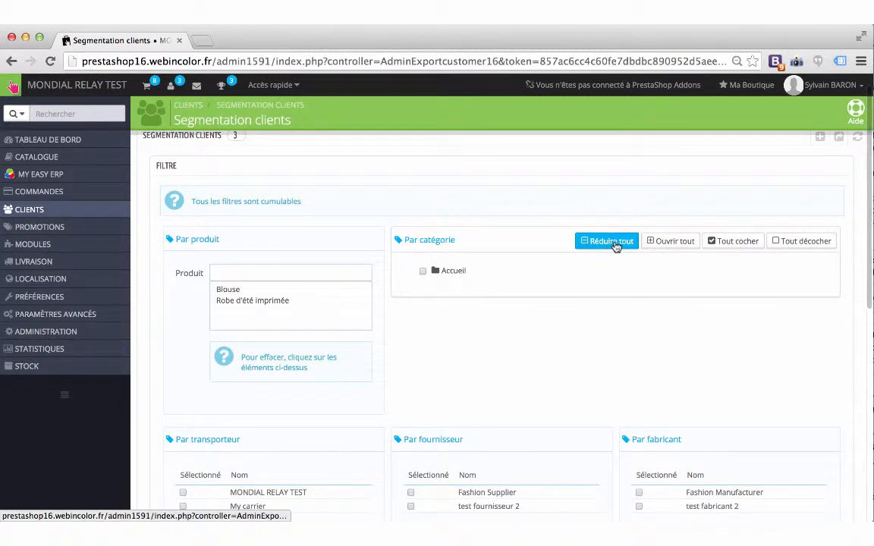
click(657, 244)
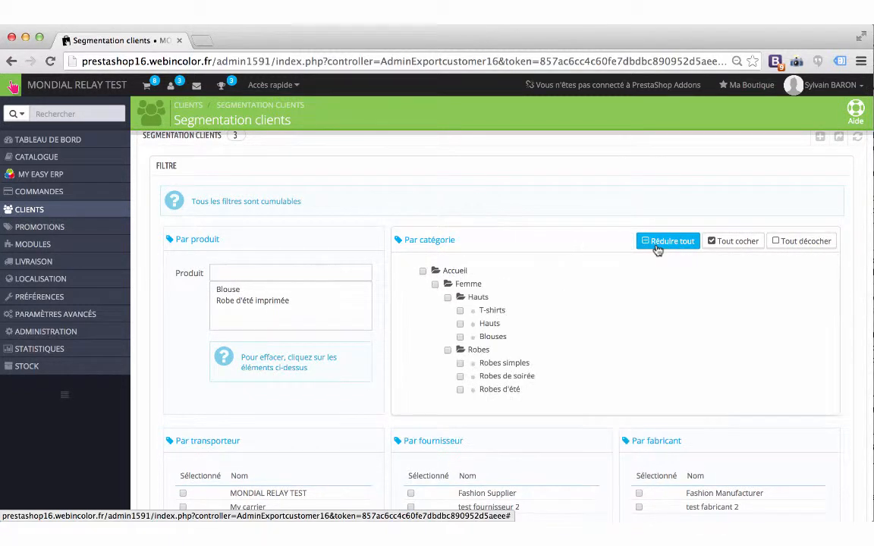
click(435, 285)
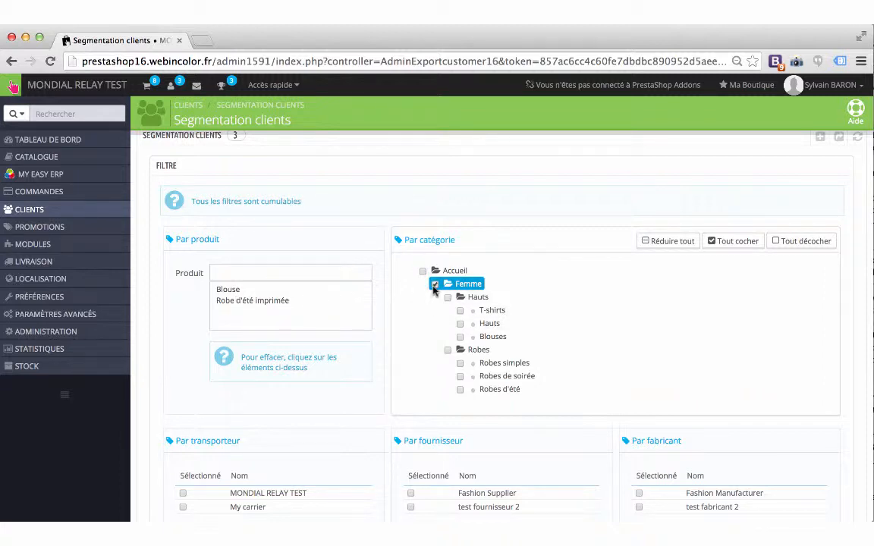
scroll(476, 337, down, 3)
scroll(476, 336, down, 8)
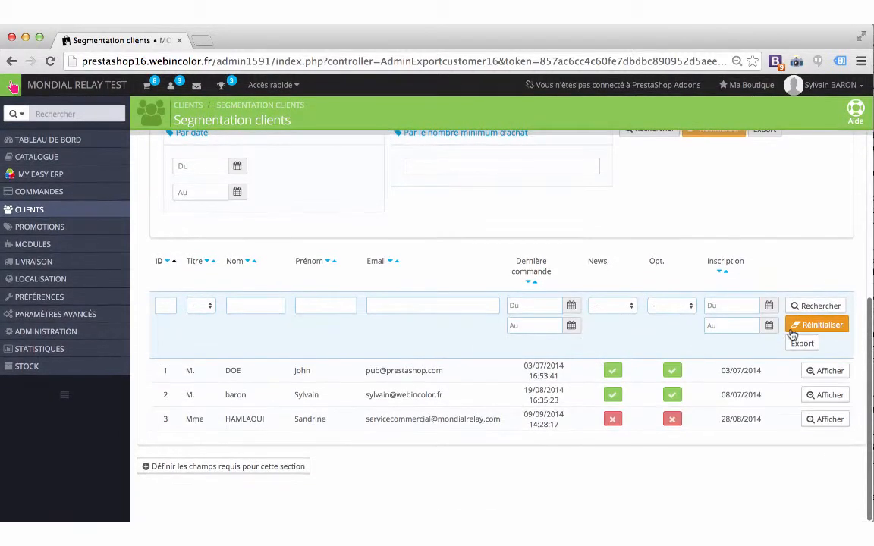
click(812, 307)
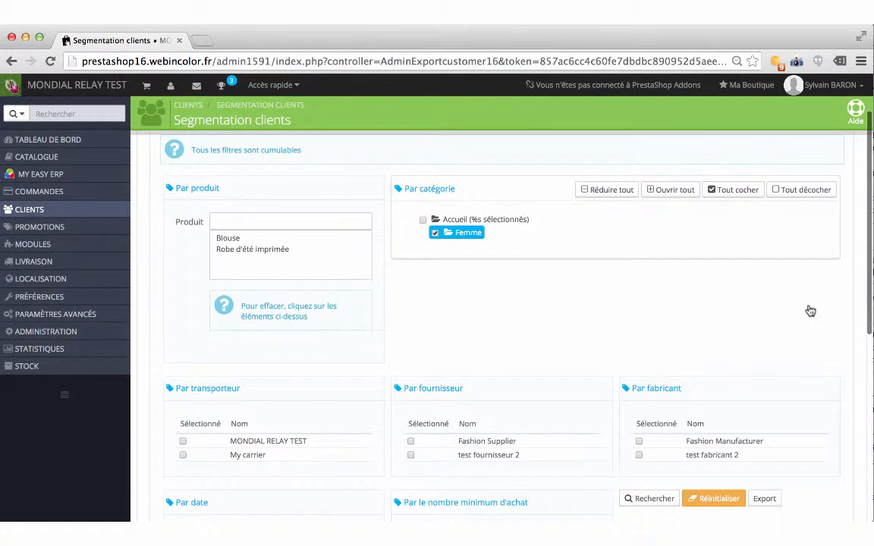
- Look over the filtered customer list, then set the Par date filter from 2014-08-01 to 2014-09-09
scroll(810, 311, down, 10)
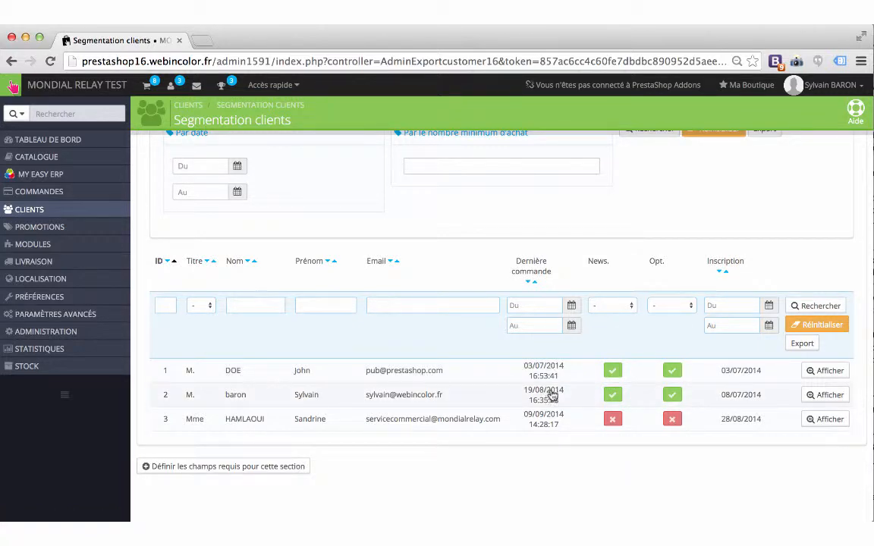
scroll(378, 364, up, 3)
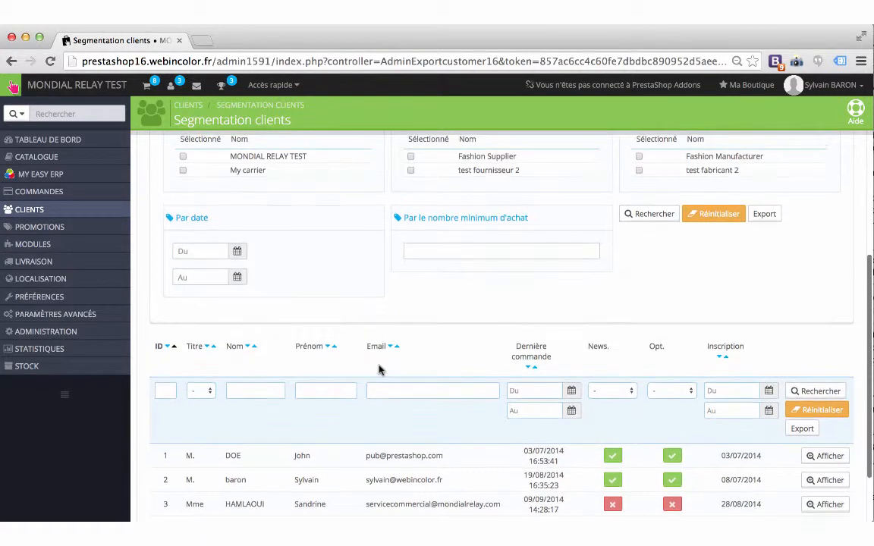
scroll(379, 368, up, 10)
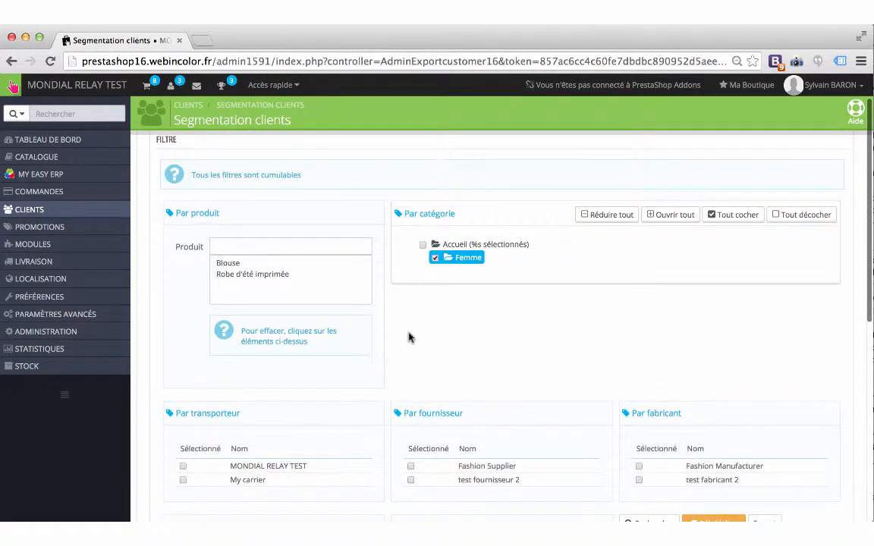
scroll(417, 336, down, 10)
scroll(418, 334, up, 3)
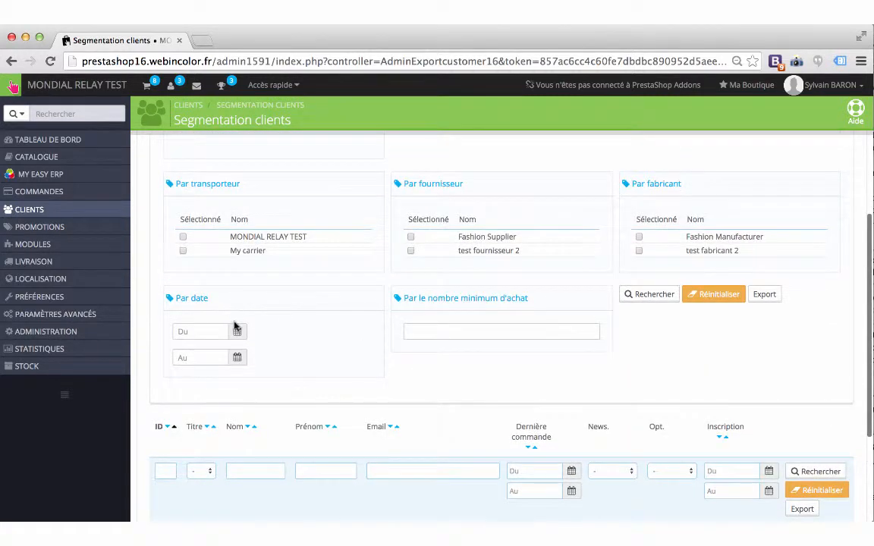
click(209, 334)
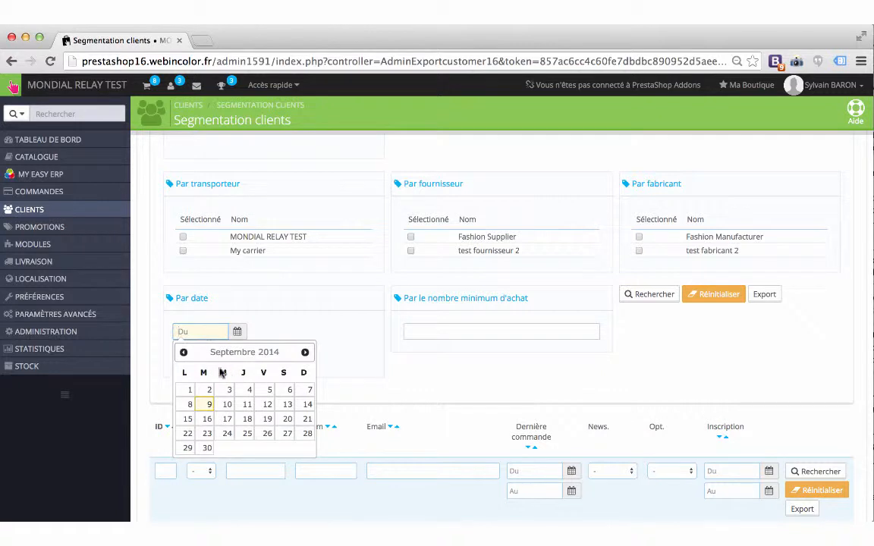
click(184, 352)
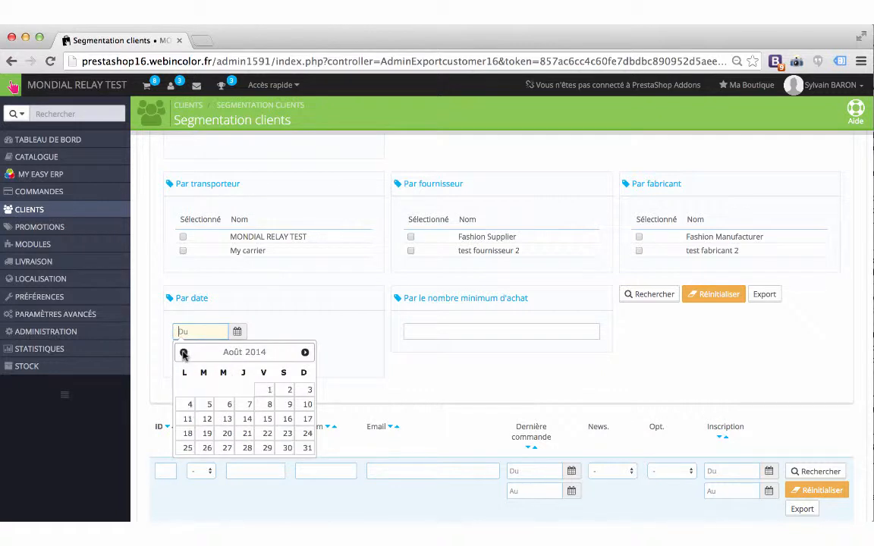
click(268, 392)
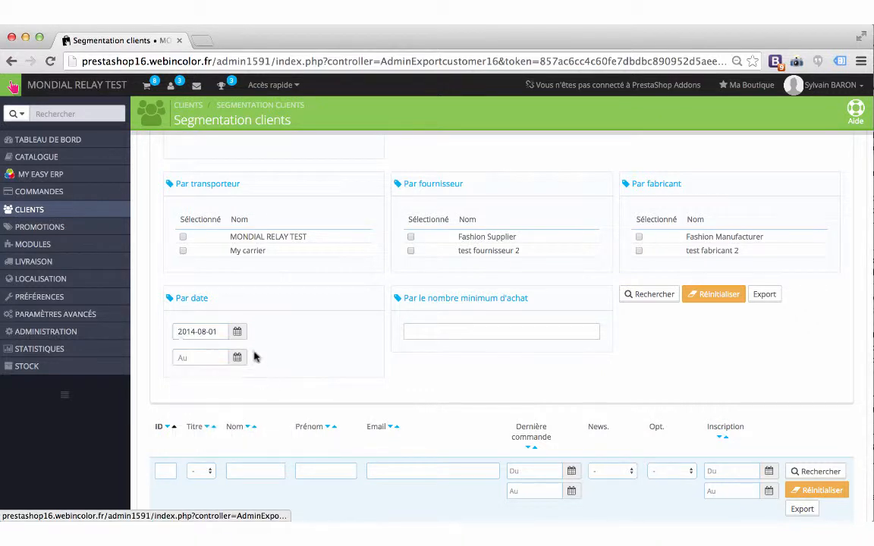
click(190, 353)
click(206, 426)
- Run the customer search with the date range applied and check the last order dates of the listed customers
scroll(469, 408, down, 1)
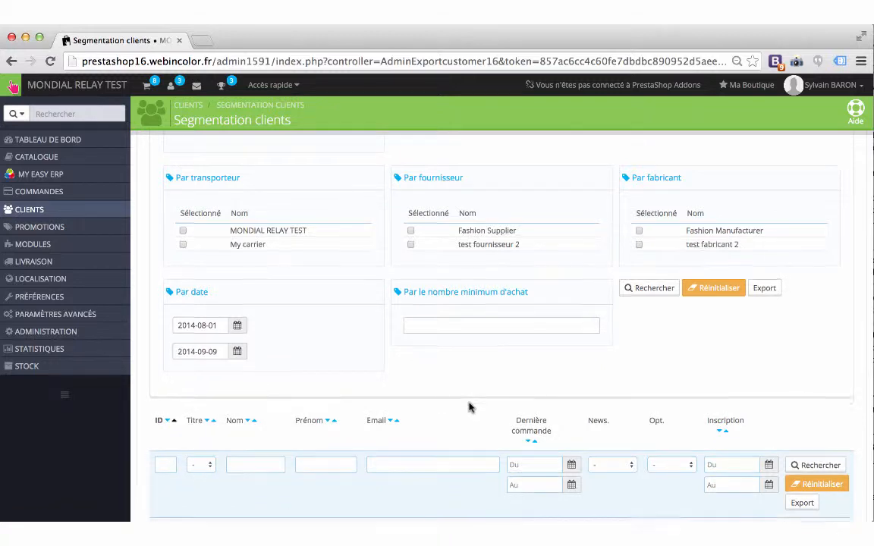
scroll(469, 408, down, 3)
click(820, 306)
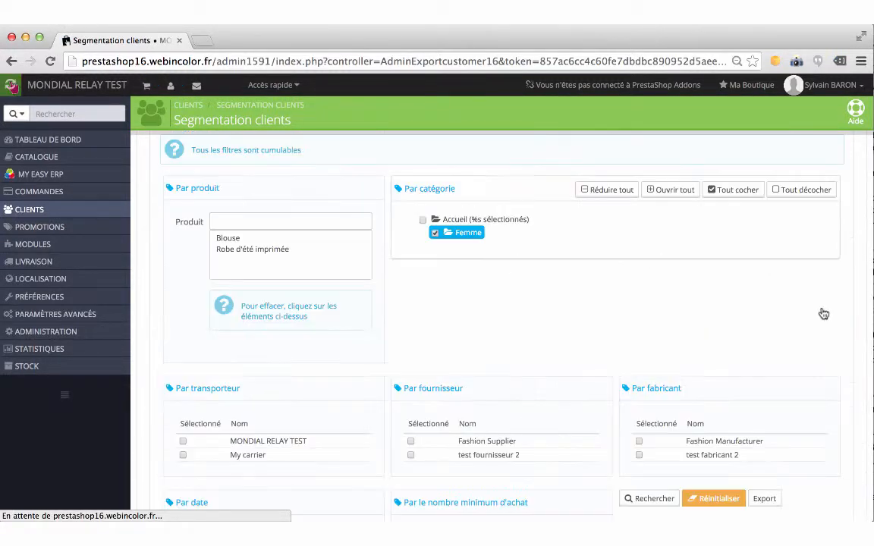
scroll(823, 314, down, 2)
scroll(823, 314, down, 3)
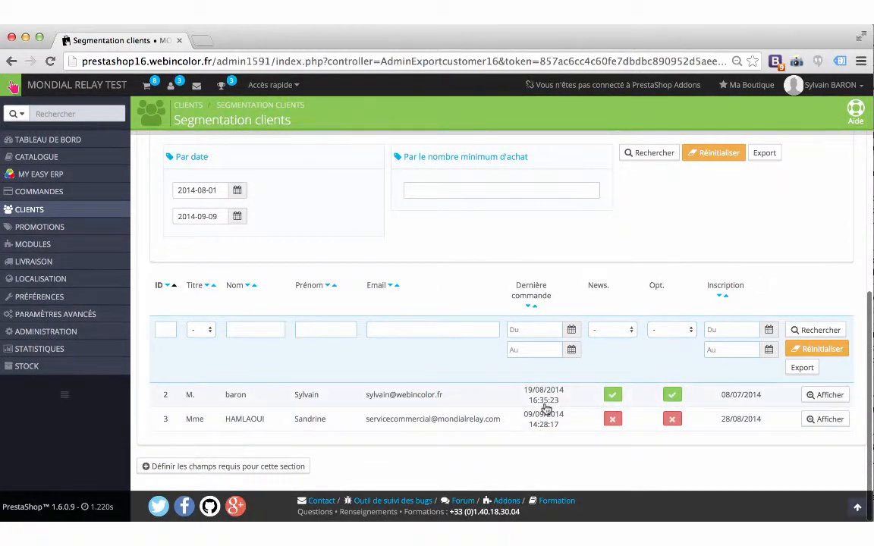
scroll(545, 406, up, 2)
scroll(546, 406, down, 2)
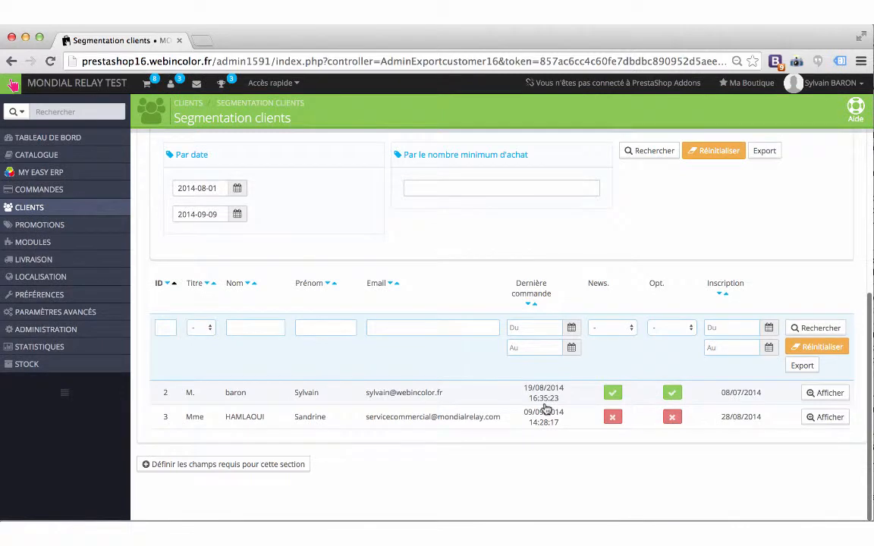
- Collapse the whole category tree and expand it again down to the Hauts and Robes subcategories
scroll(544, 410, up, 5)
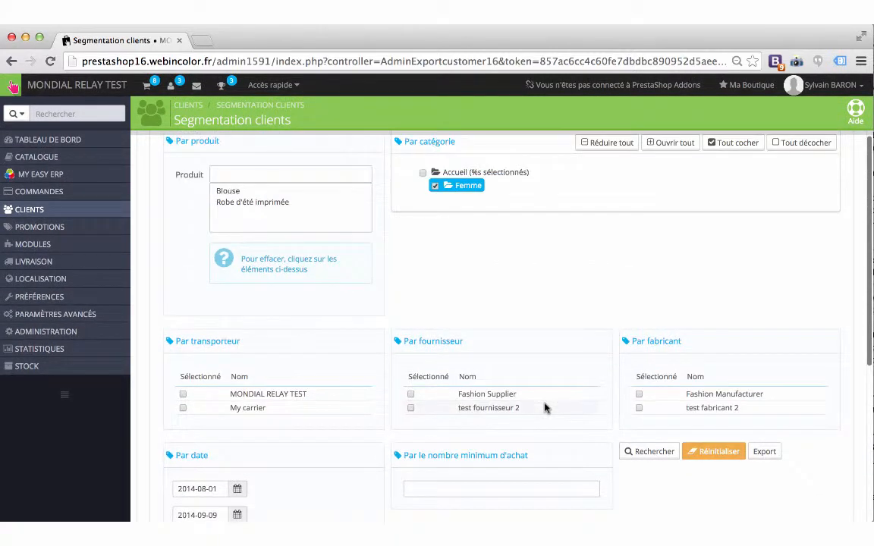
click(619, 147)
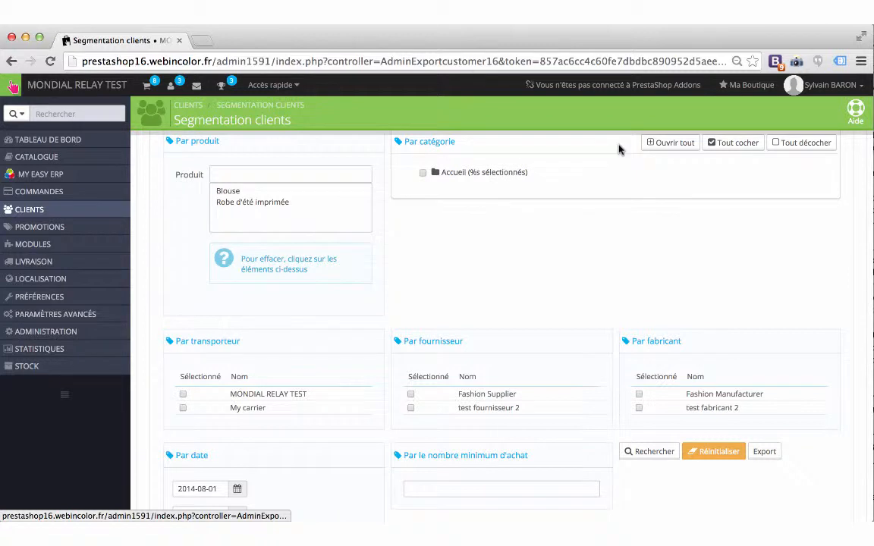
click(670, 147)
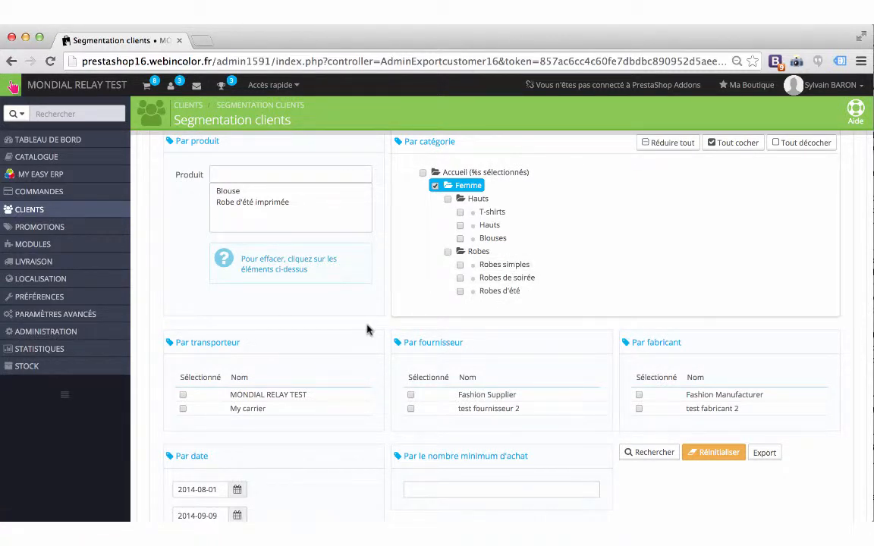
- Remove the product Blouse from the product filter and toggle the selection of the Femme category
scroll(368, 328, up, 1)
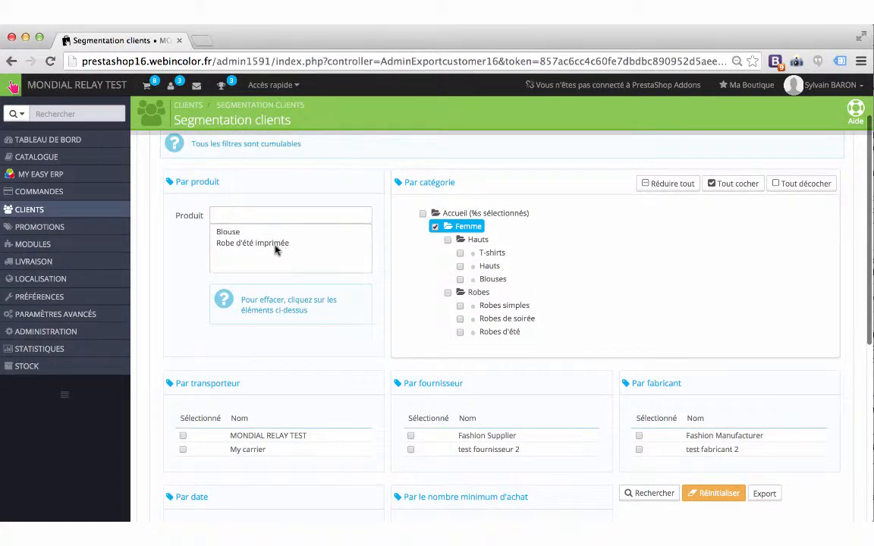
click(276, 243)
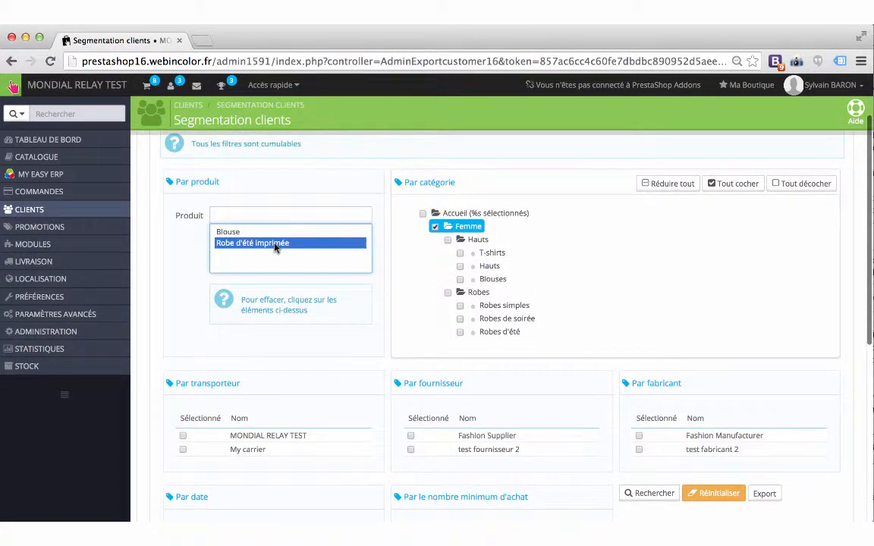
click(226, 236)
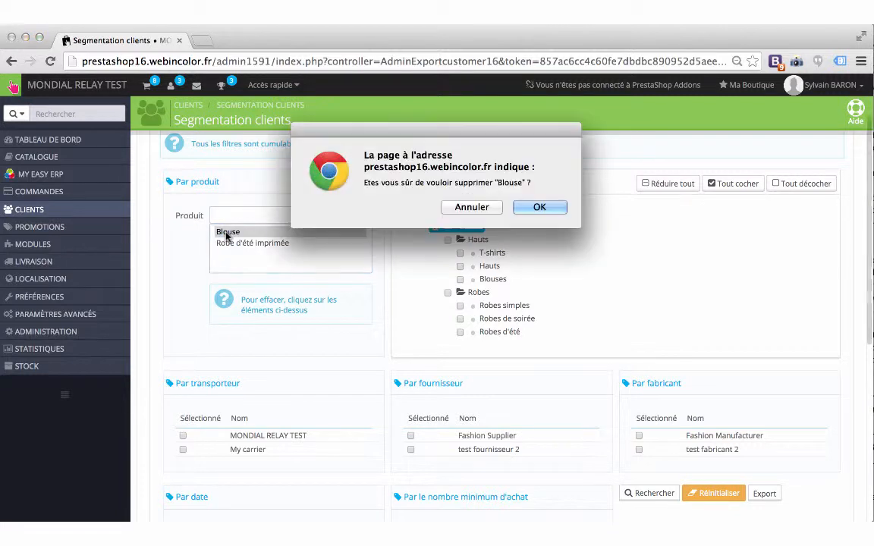
click(546, 207)
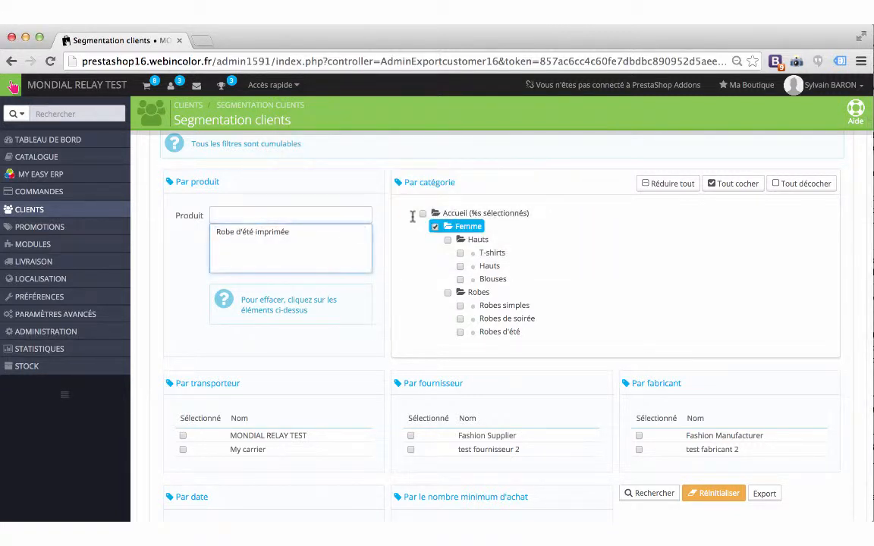
click(281, 237)
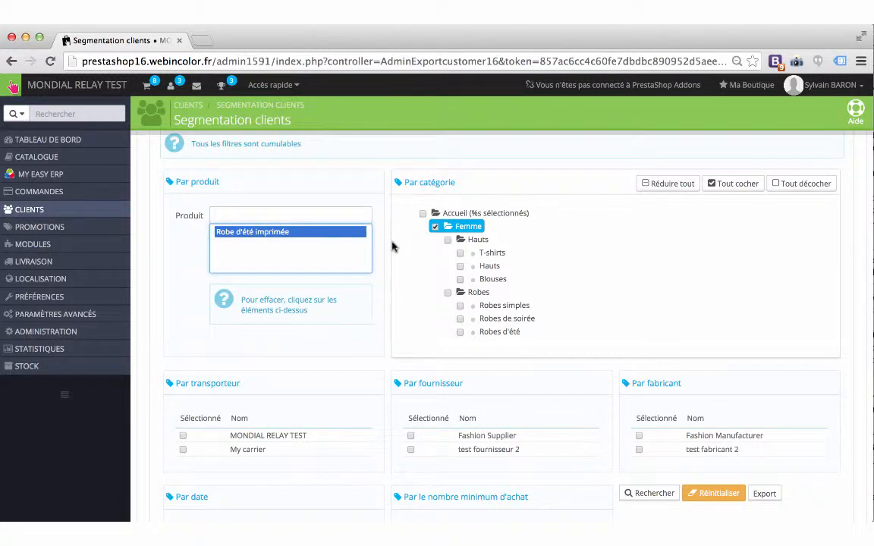
scroll(392, 245, down, 1)
click(435, 213)
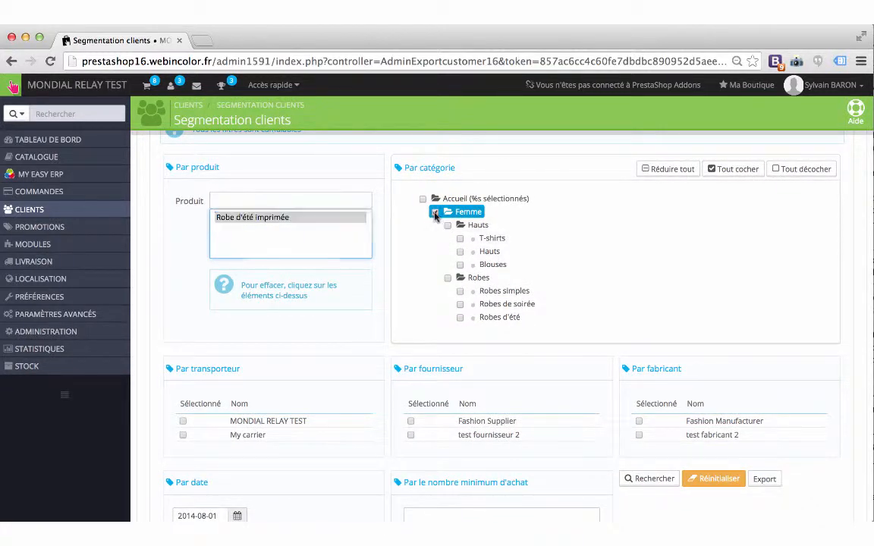
- Go through the carrier, supplier, manufacturer, date and minimum purchase filters, then reset all the filters
scroll(327, 391, down, 3)
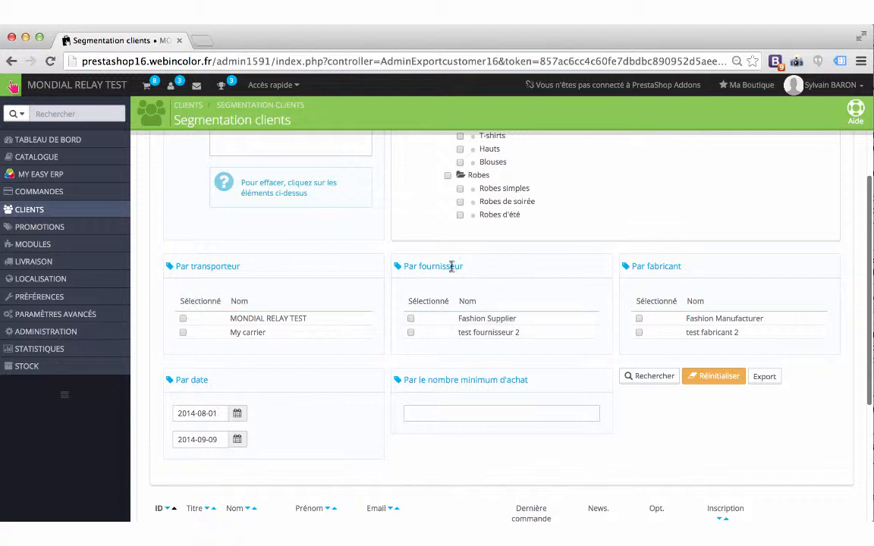
scroll(442, 327, down, 1)
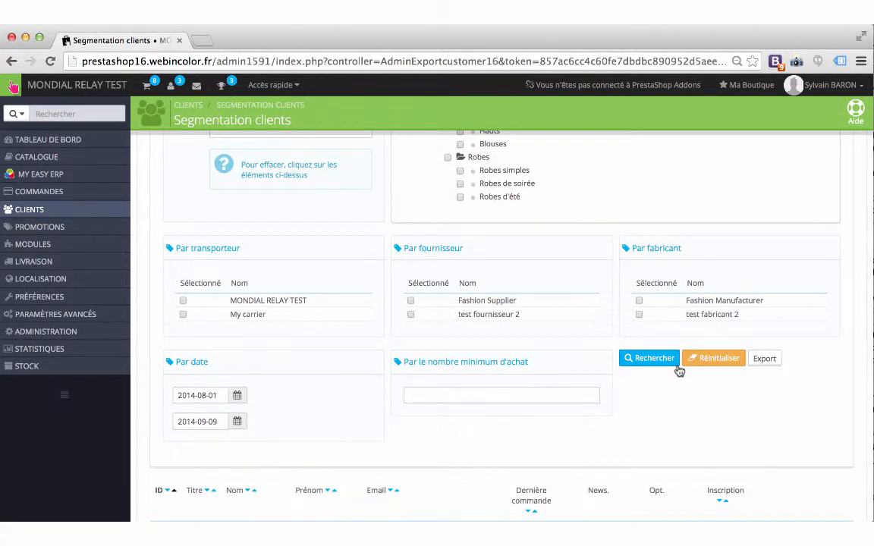
scroll(652, 360, down, 4)
scroll(832, 427, up, 3)
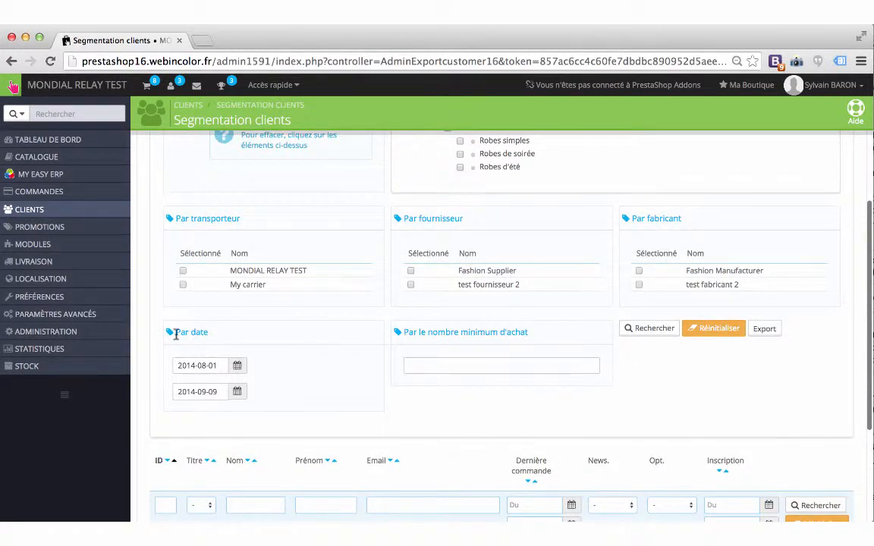
click(228, 365)
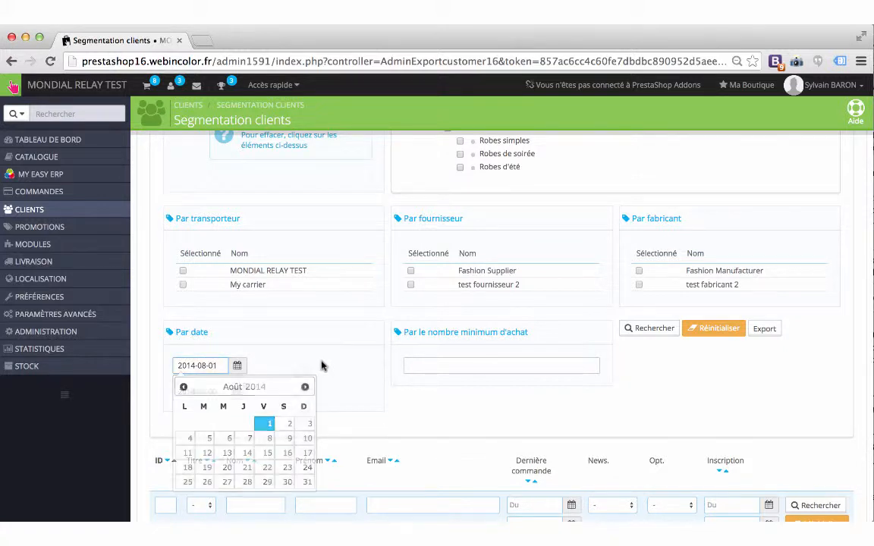
click(495, 379)
scroll(495, 379, down, 2)
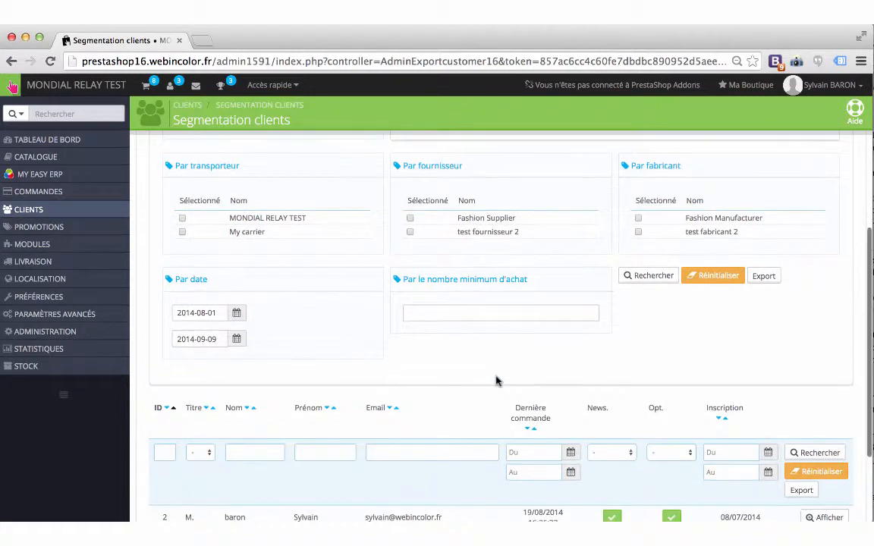
click(714, 278)
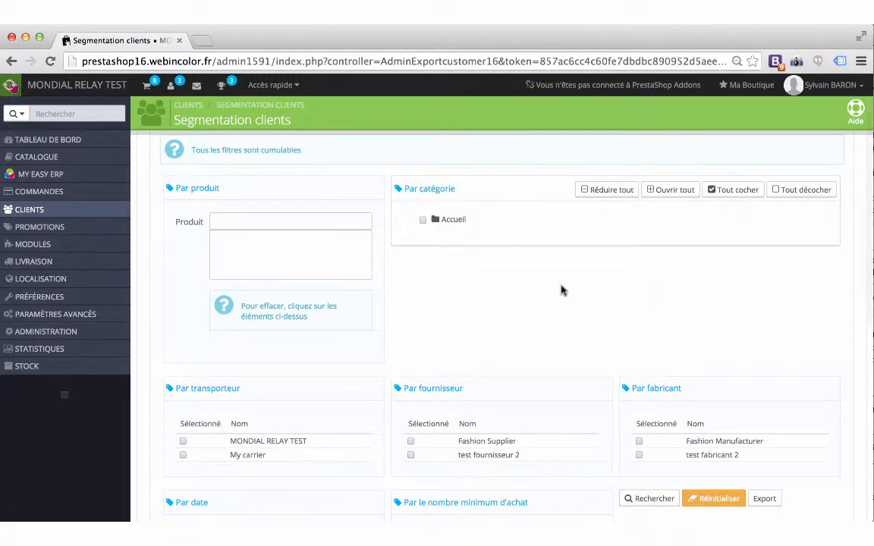
- Review the cleared filters and the customer list, then export the complete list as a CSV file
scroll(561, 289, down, 2)
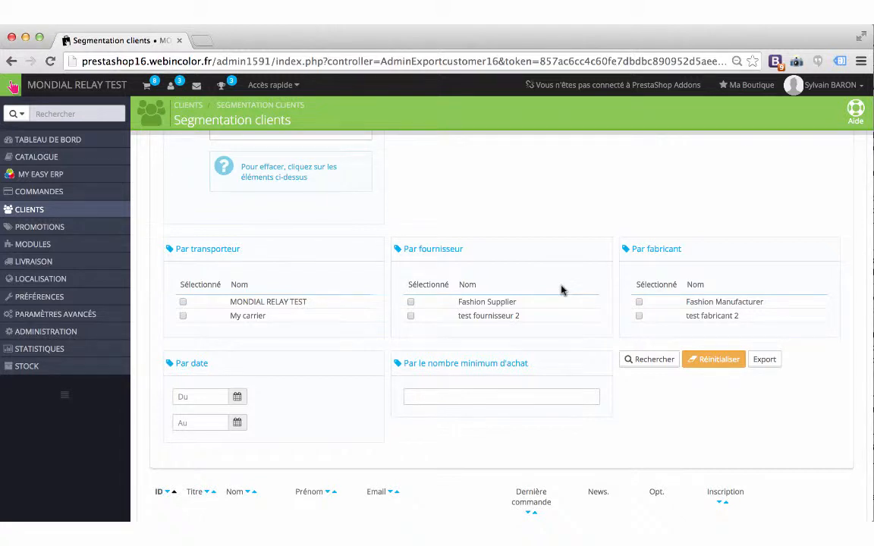
scroll(562, 289, down, 1)
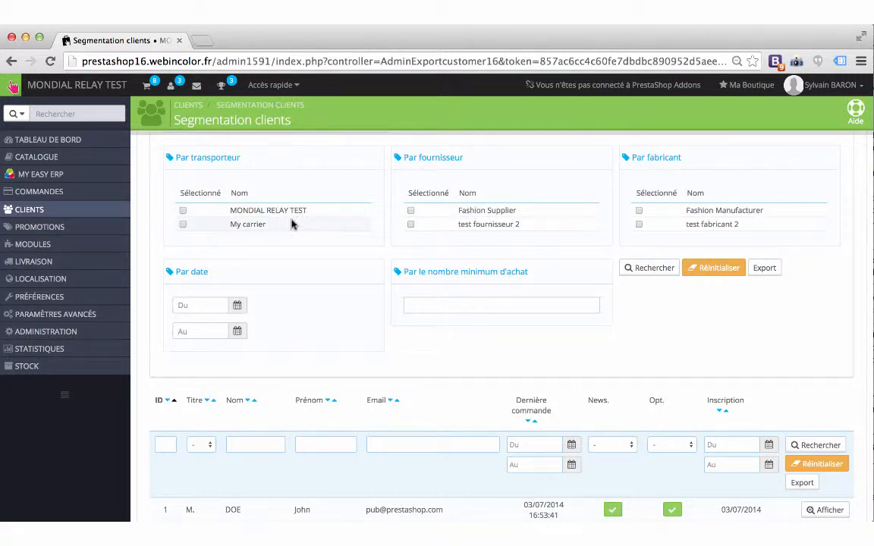
scroll(645, 219, up, 1)
scroll(648, 221, up, 4)
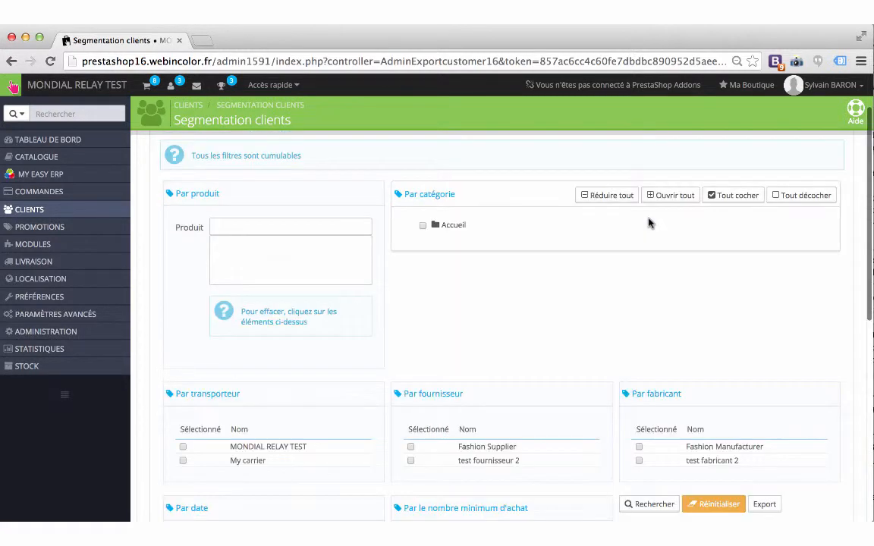
scroll(648, 221, down, 10)
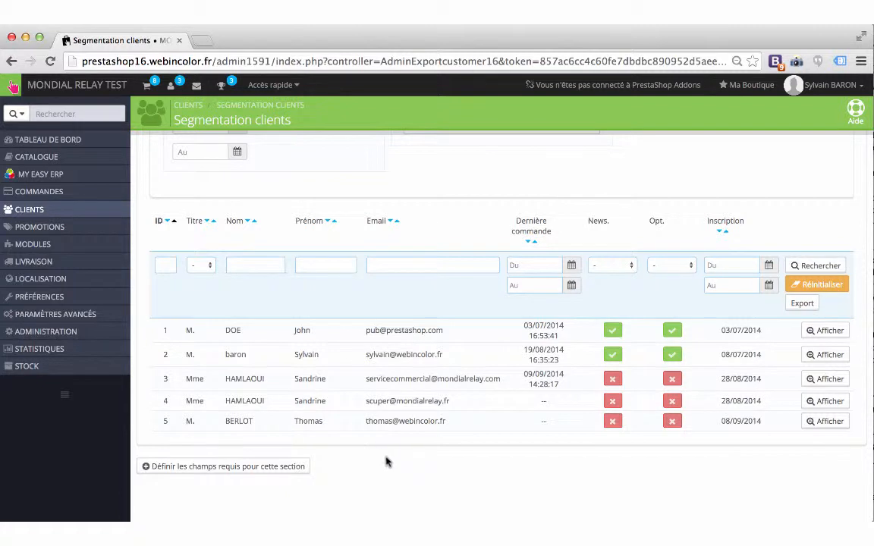
scroll(413, 459, down, 1)
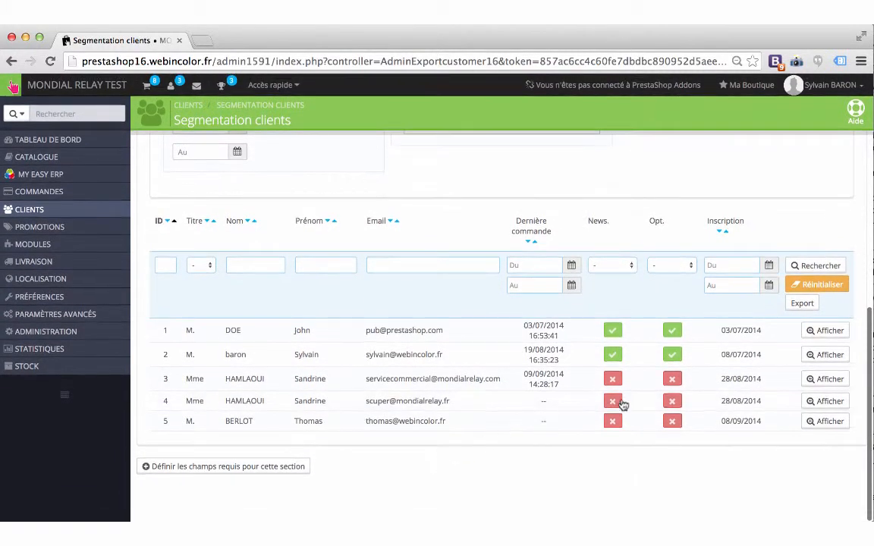
click(806, 307)
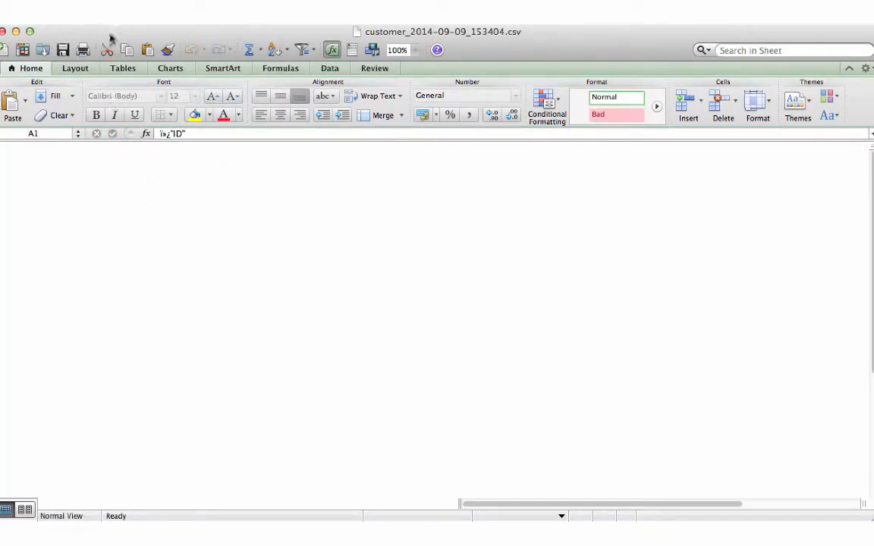
- Reposition the Excel window of the exported customer CSV file and resize the columns up to Inscription to fit their contents
mouse_move(111, 34)
mouse_down()
mouse_move(181, 30)
mouse_move(121, 31)
mouse_up()
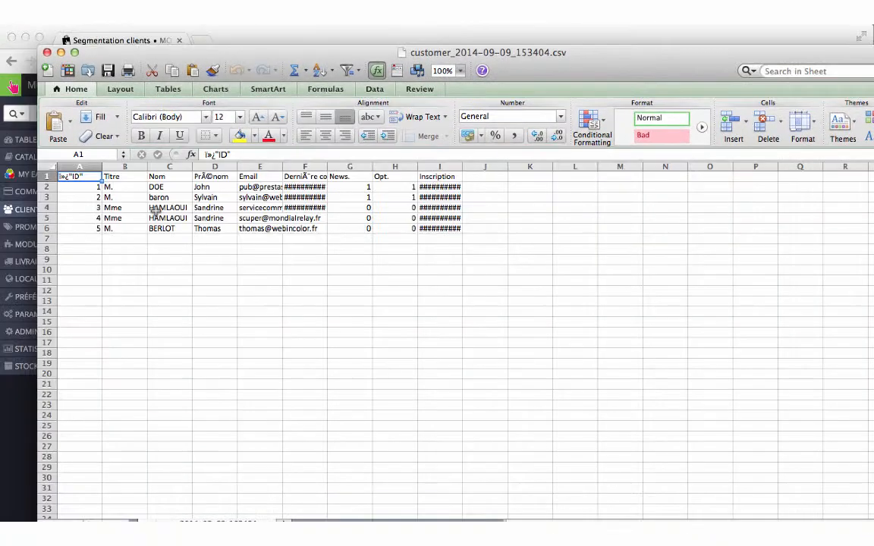
drag(102, 167, 525, 168)
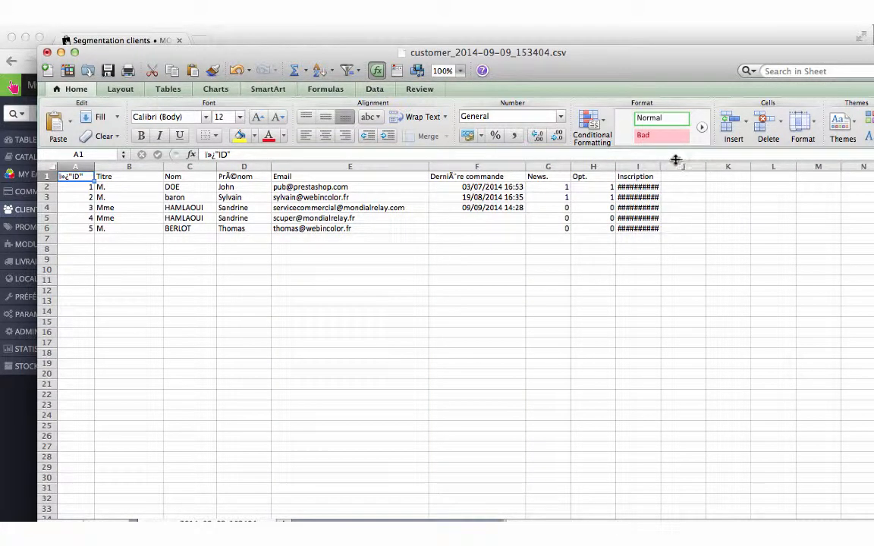
drag(661, 166, 713, 165)
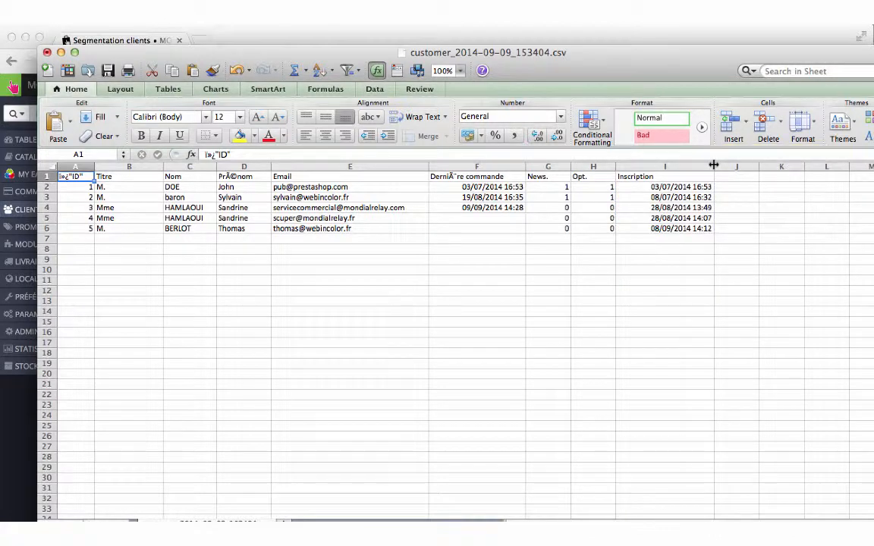
- Minimise the exported CSV window and filter the customer list by the carrier MONDIAL RELAY TEST
click(61, 54)
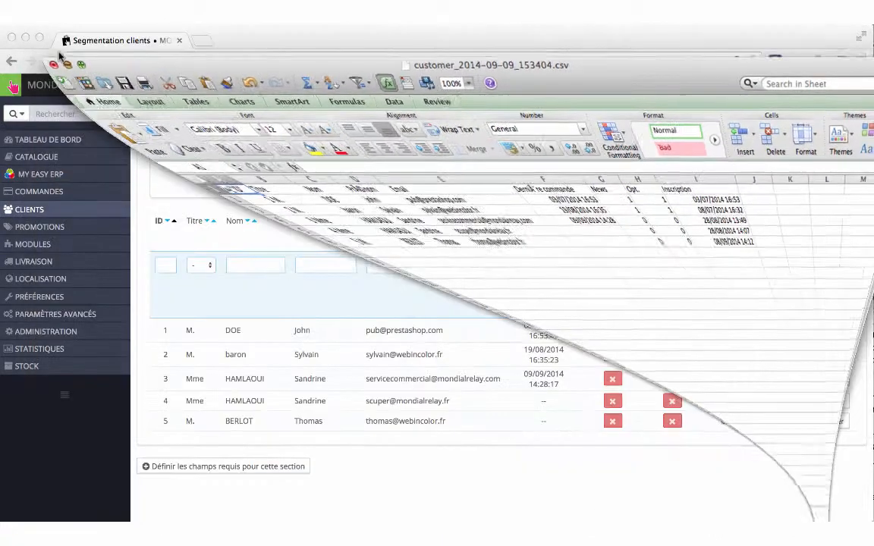
scroll(281, 386, up, 10)
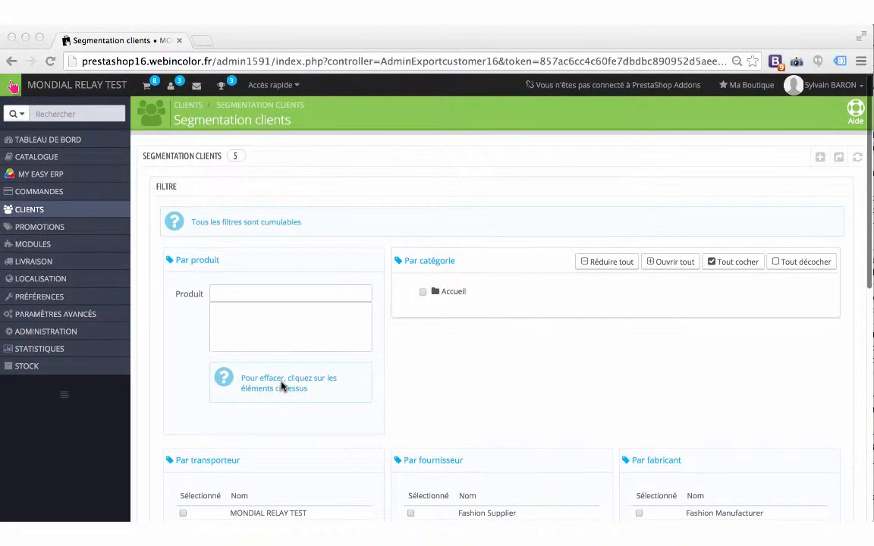
scroll(281, 386, down, 5)
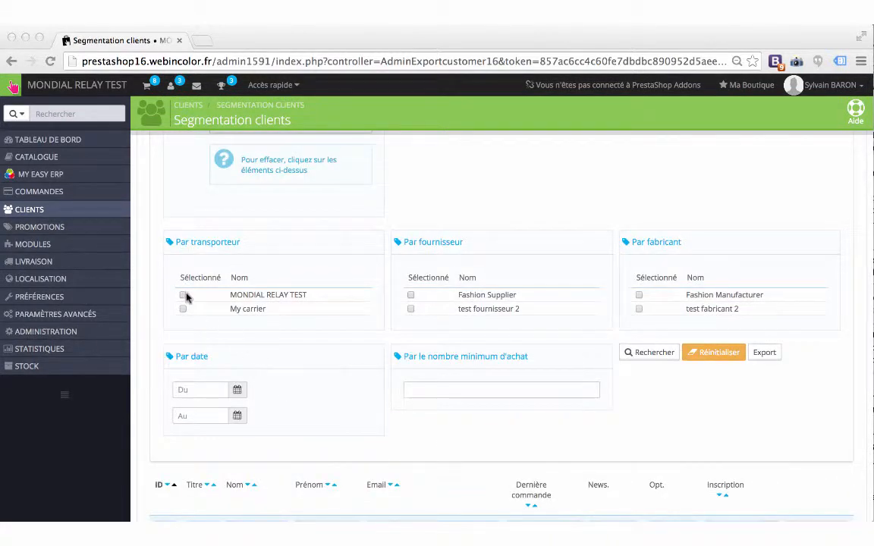
click(158, 297)
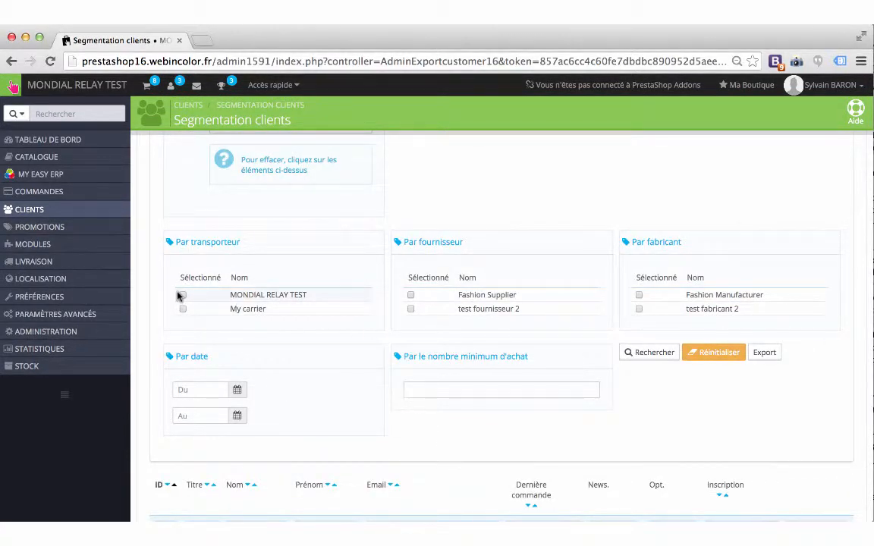
click(182, 295)
scroll(503, 406, down, 4)
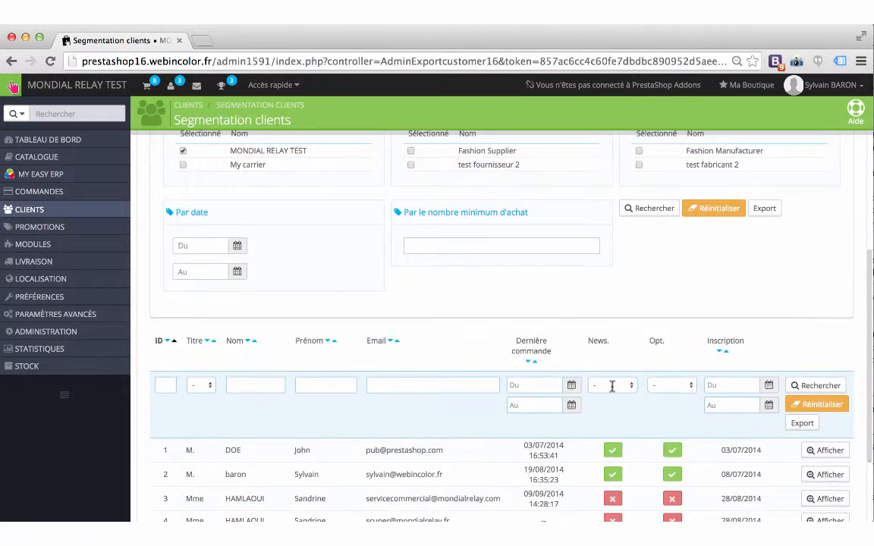
click(819, 387)
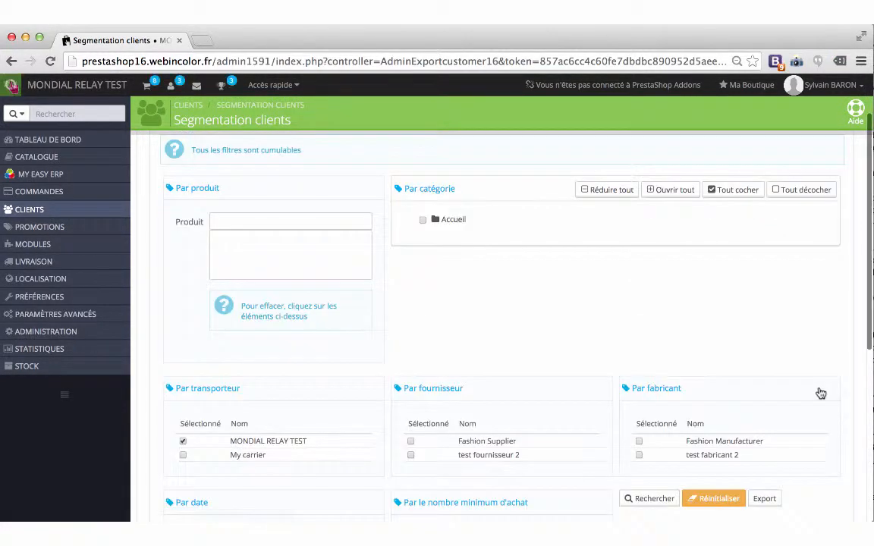
- Export the carrier-filtered customer list as a CSV file and close its spreadsheet after checking the exported row
scroll(820, 392, down, 5)
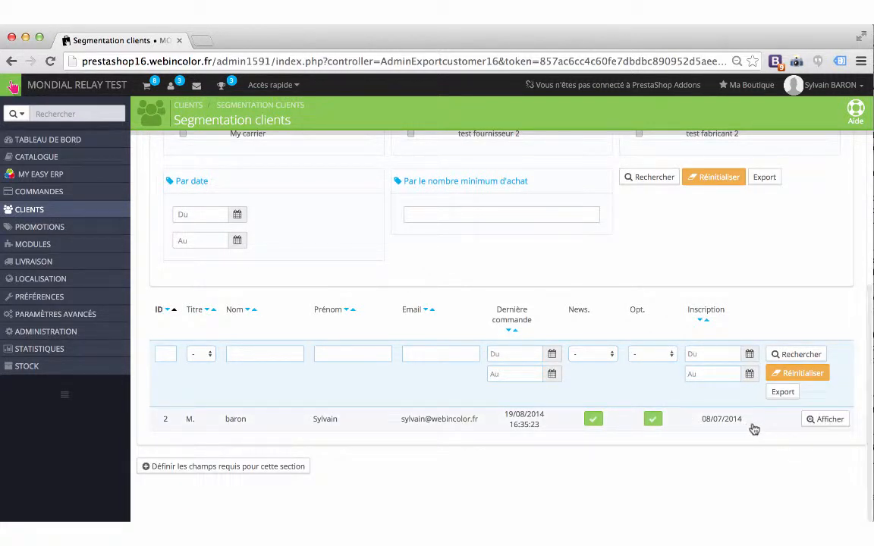
click(782, 392)
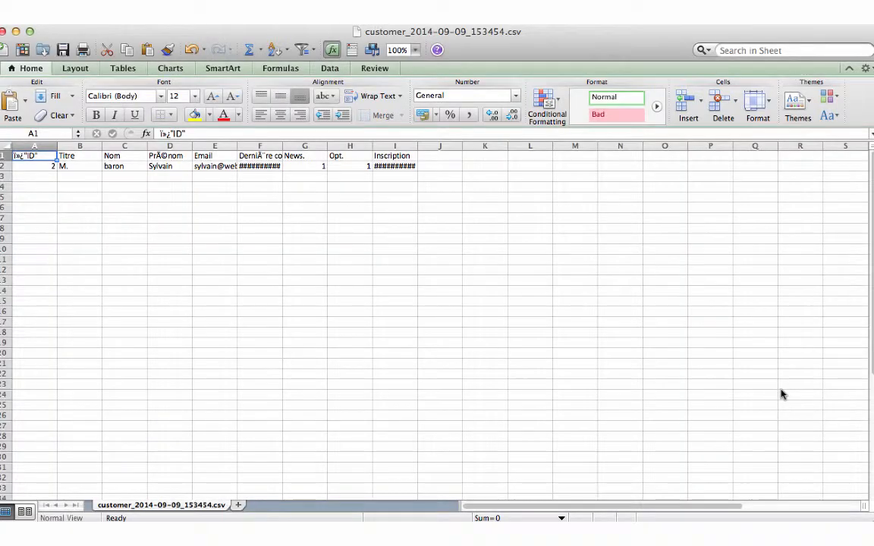
drag(78, 170, 319, 174)
click(4, 31)
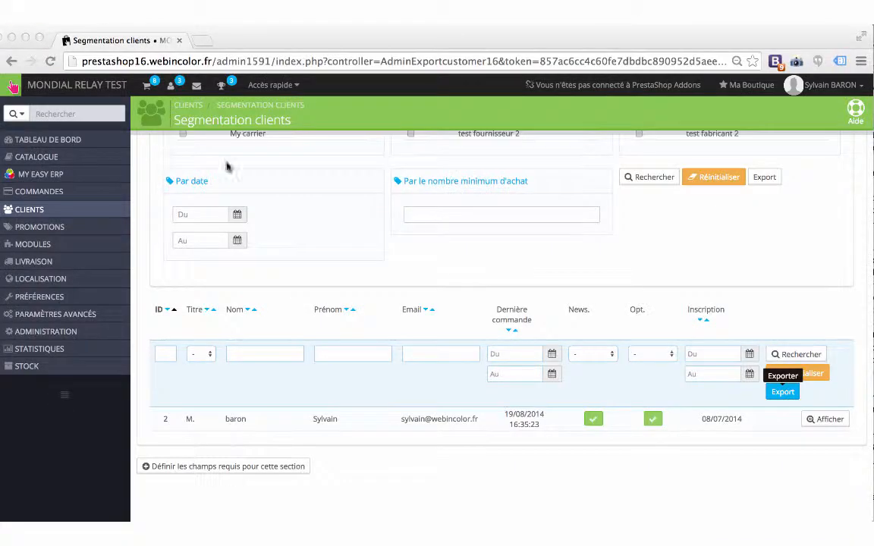
- Expand the whole category tree under Accueil and review the filter sections down to the filtered customer list
scroll(400, 359, up, 10)
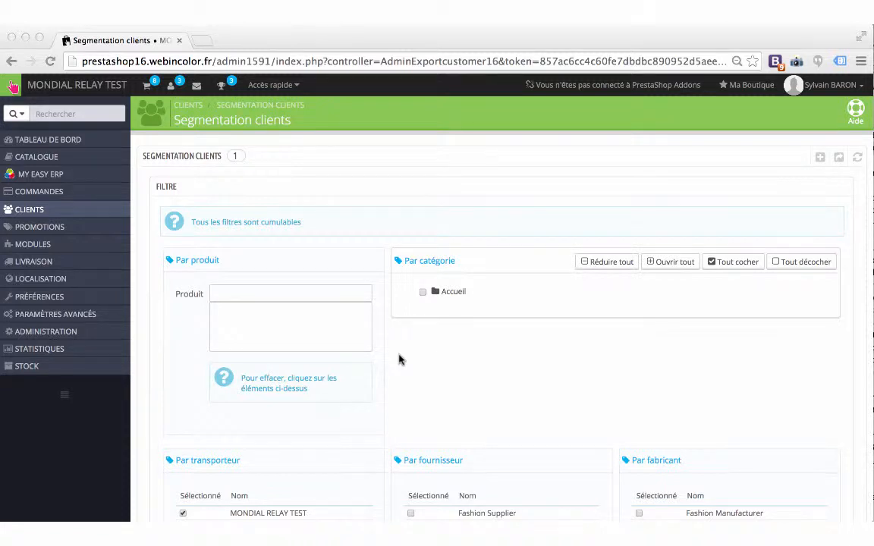
scroll(400, 360, down, 5)
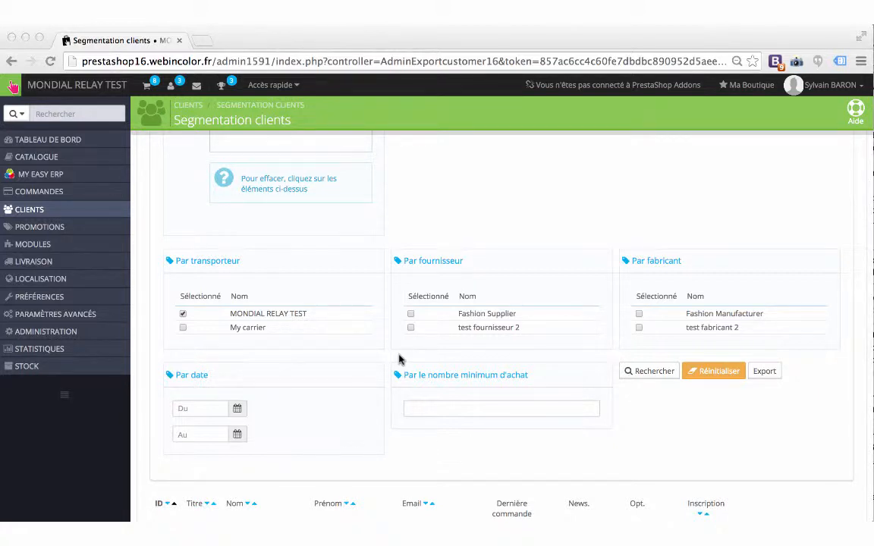
scroll(400, 359, up, 5)
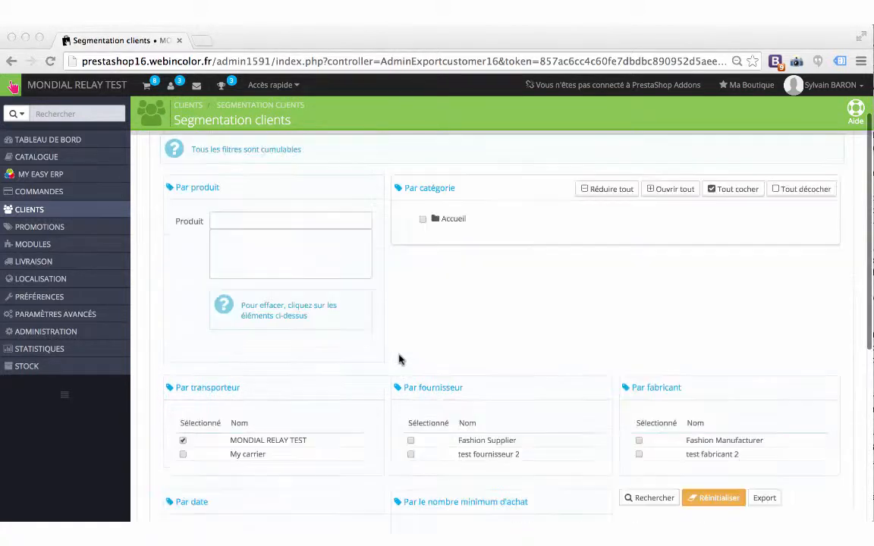
scroll(400, 359, down, 2)
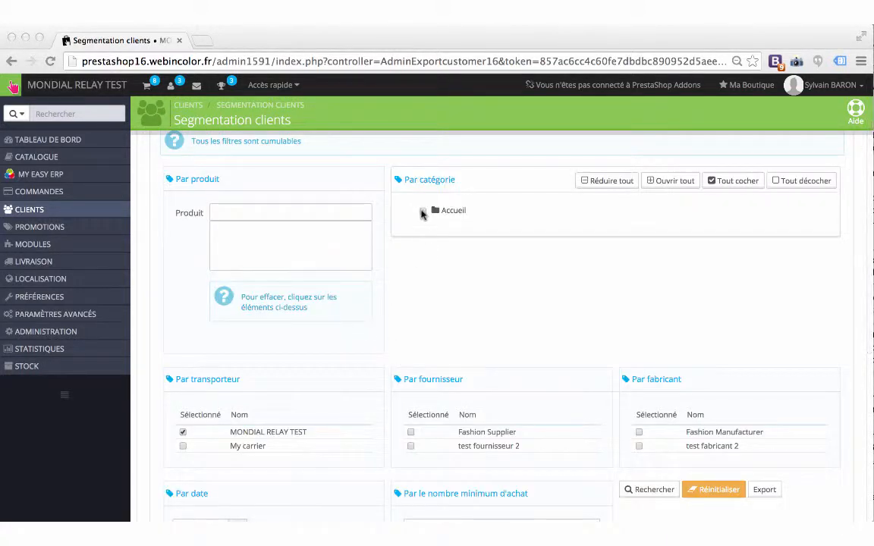
click(430, 211)
click(654, 194)
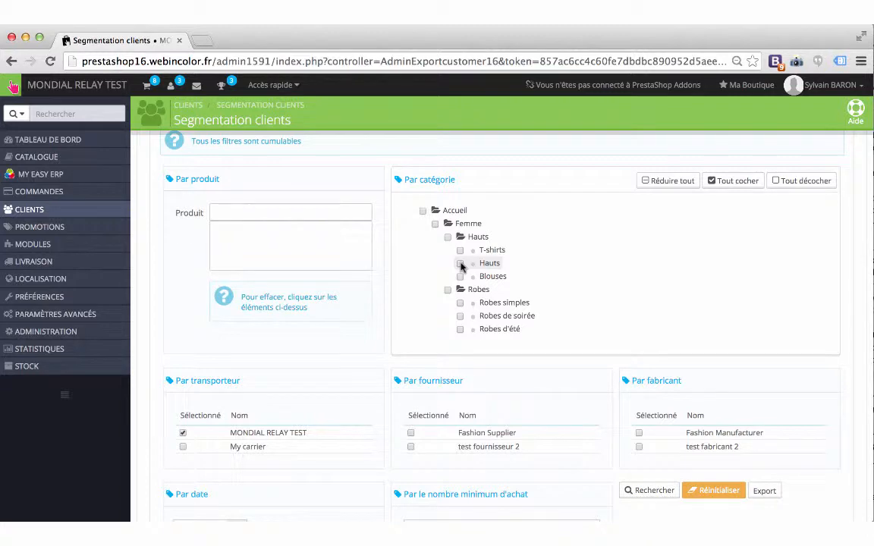
scroll(461, 266, down, 3)
scroll(460, 265, down, 3)
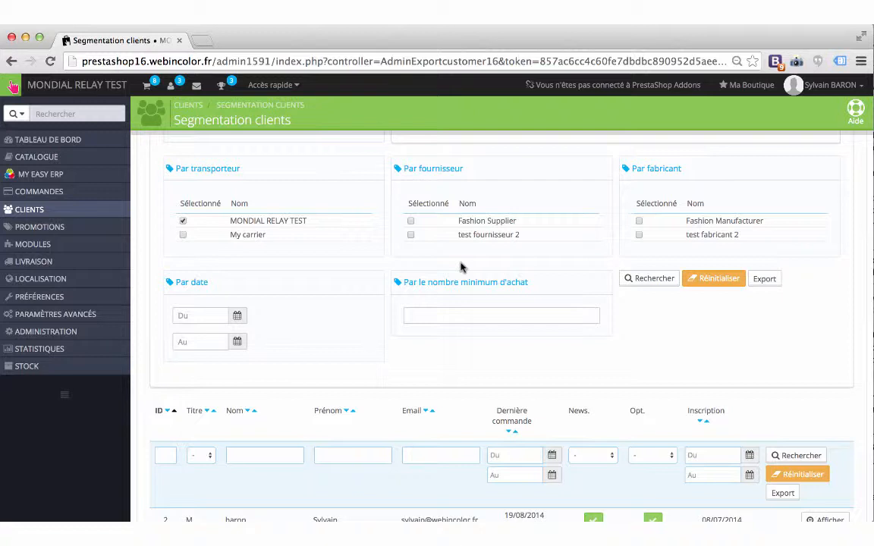
scroll(460, 265, down, 2)
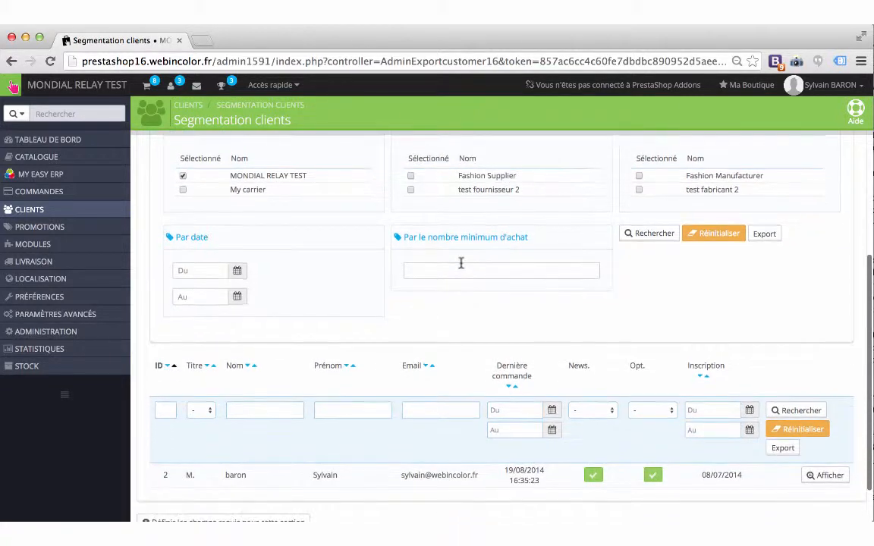
scroll(460, 264, down, 2)
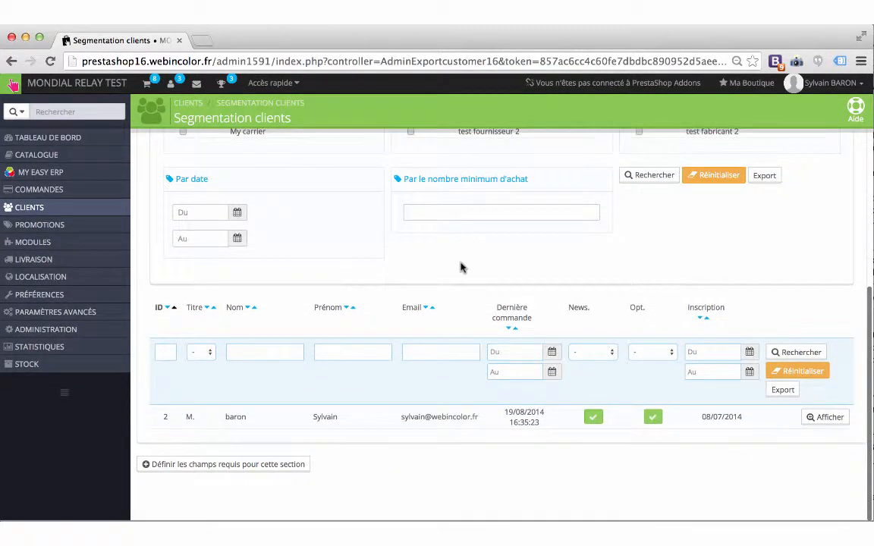
scroll(461, 268, up, 6)
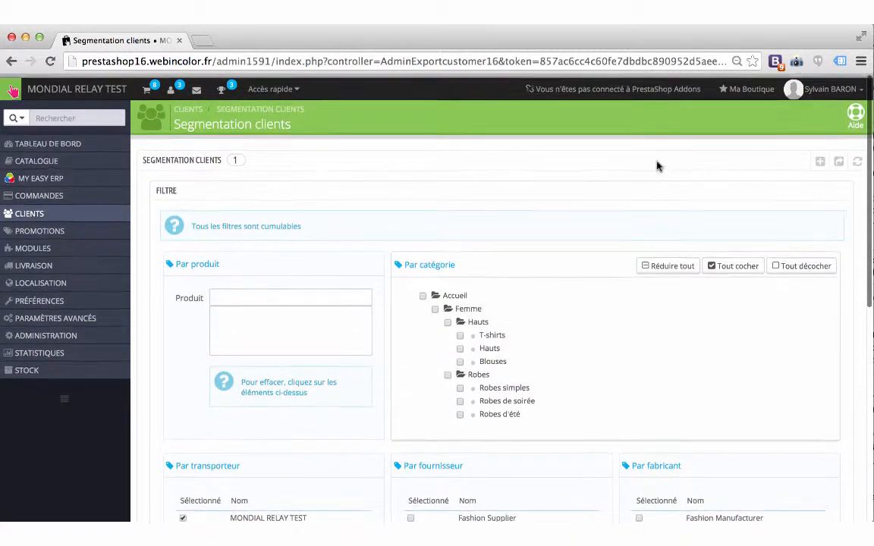